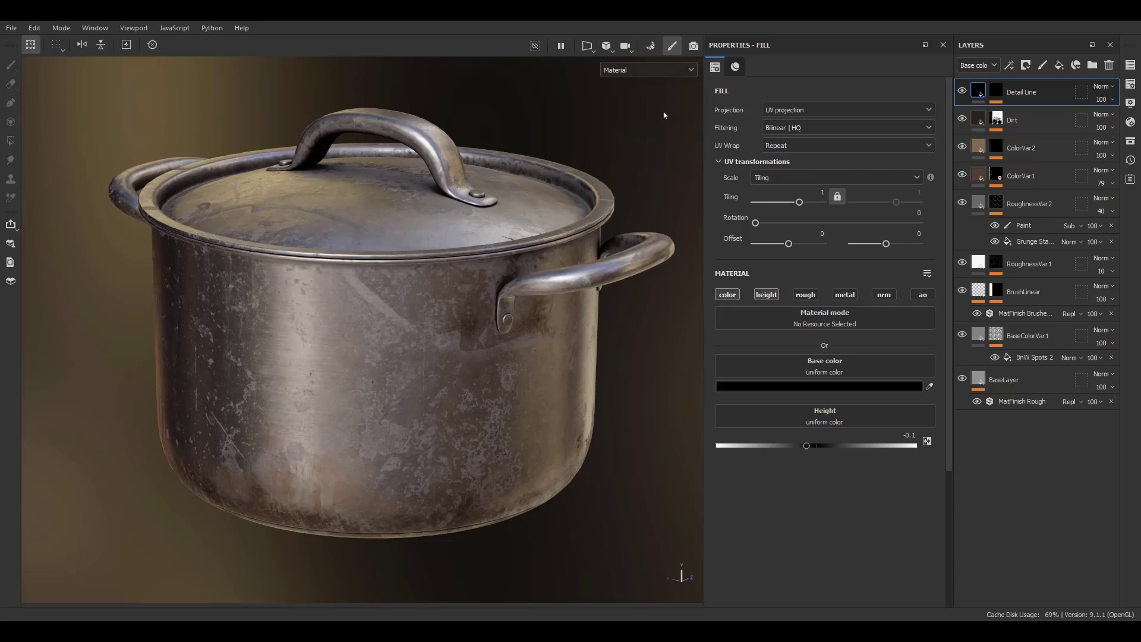
Step: Switch from painting to the Iray renderer and pause the running render of the pot
left_click(694, 46)
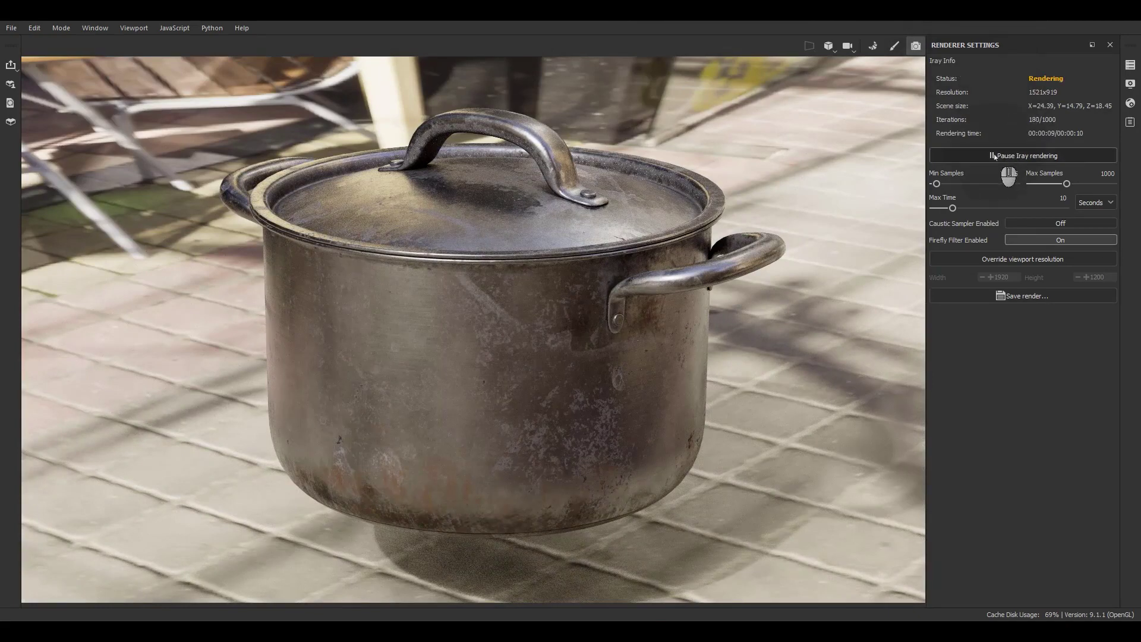
left_click(976, 157)
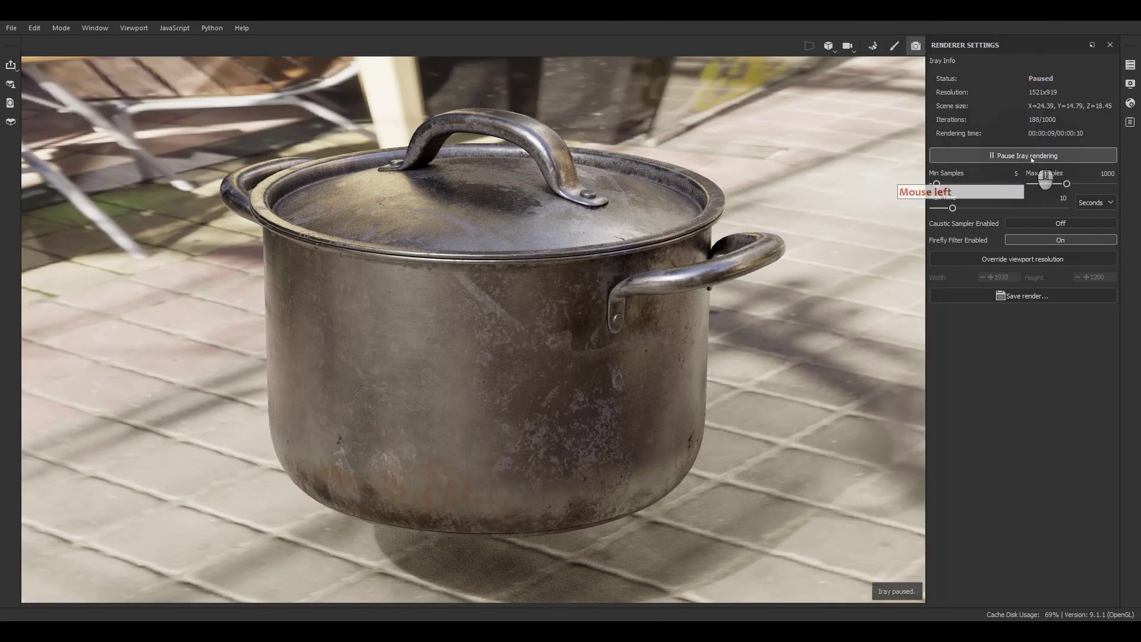
left_click(936, 182)
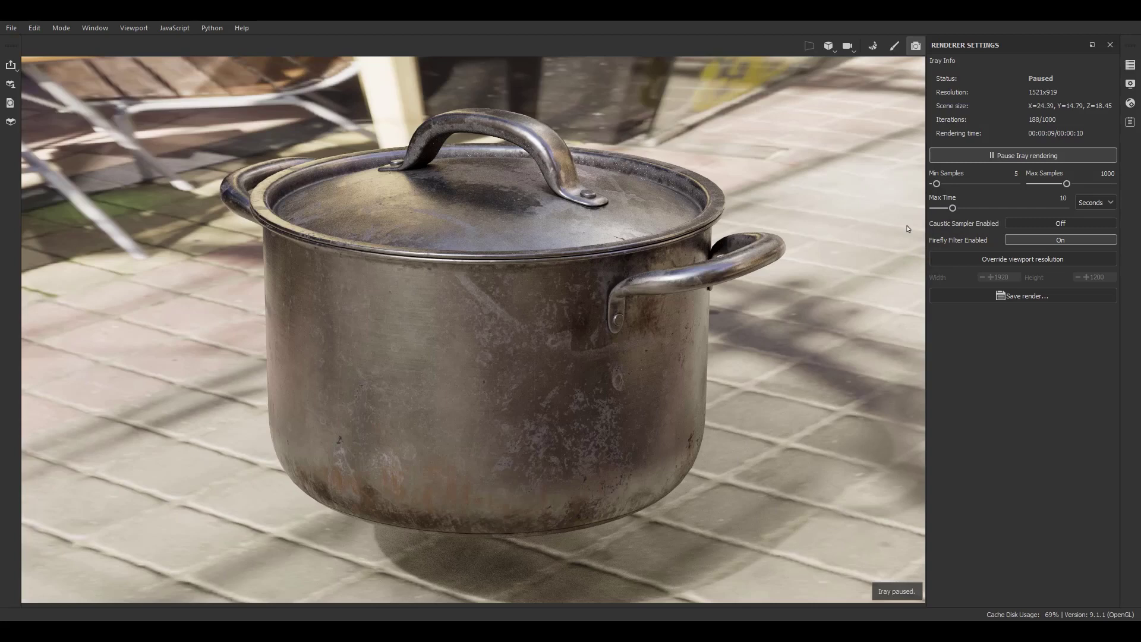
left_click(959, 203)
left_click(1096, 203)
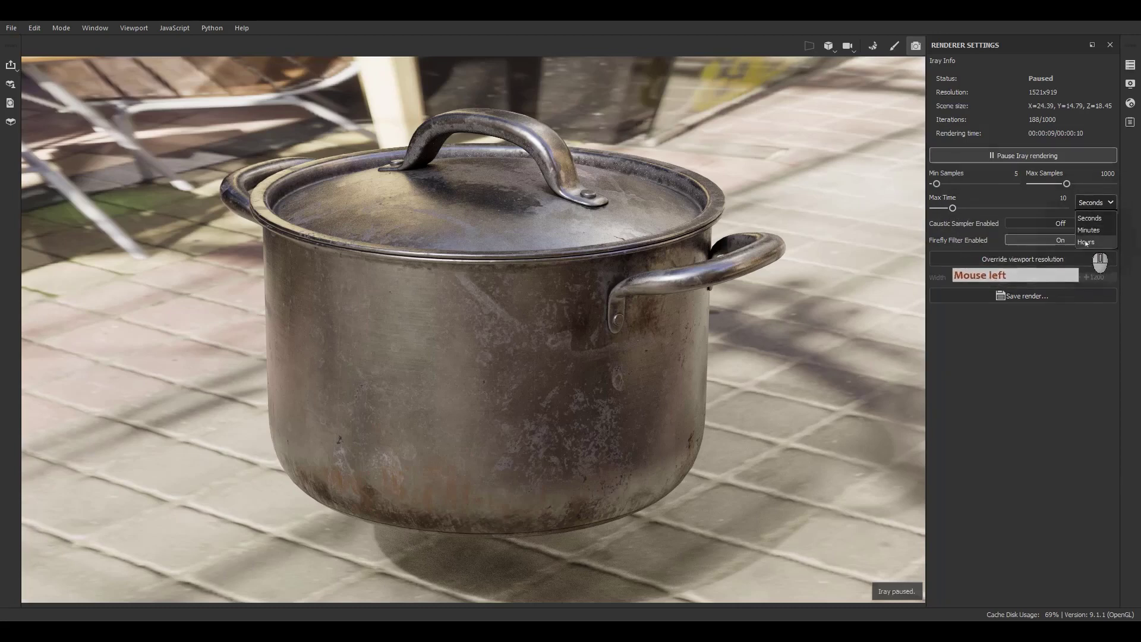
left_click(1033, 367)
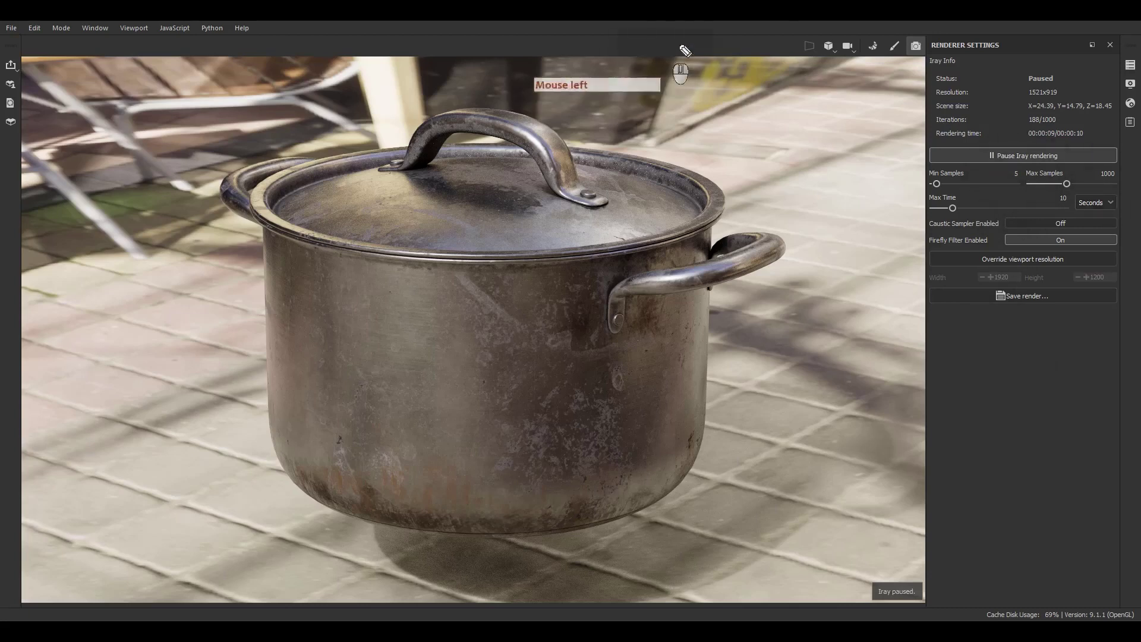
left_click(1054, 177)
left_click(1070, 157)
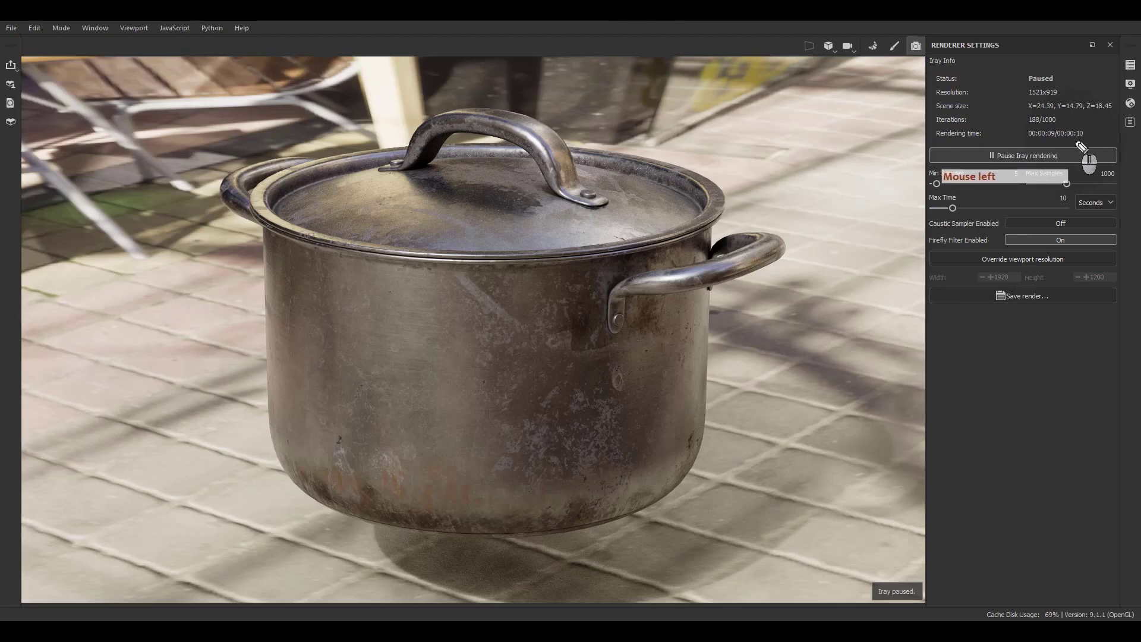
left_click(1080, 131)
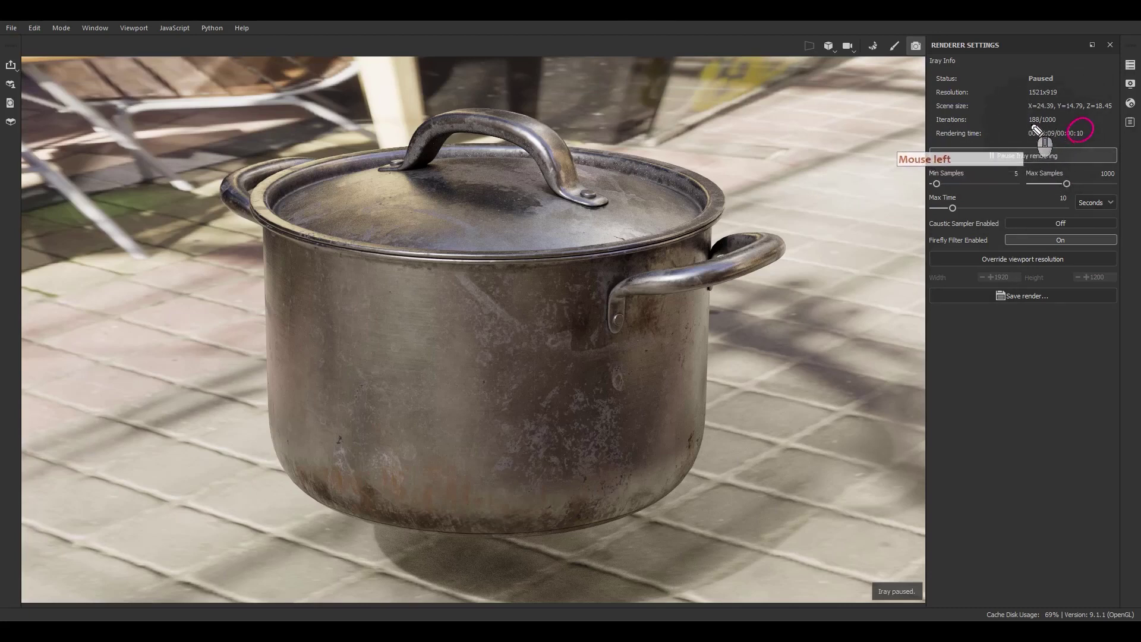
left_click(1042, 118)
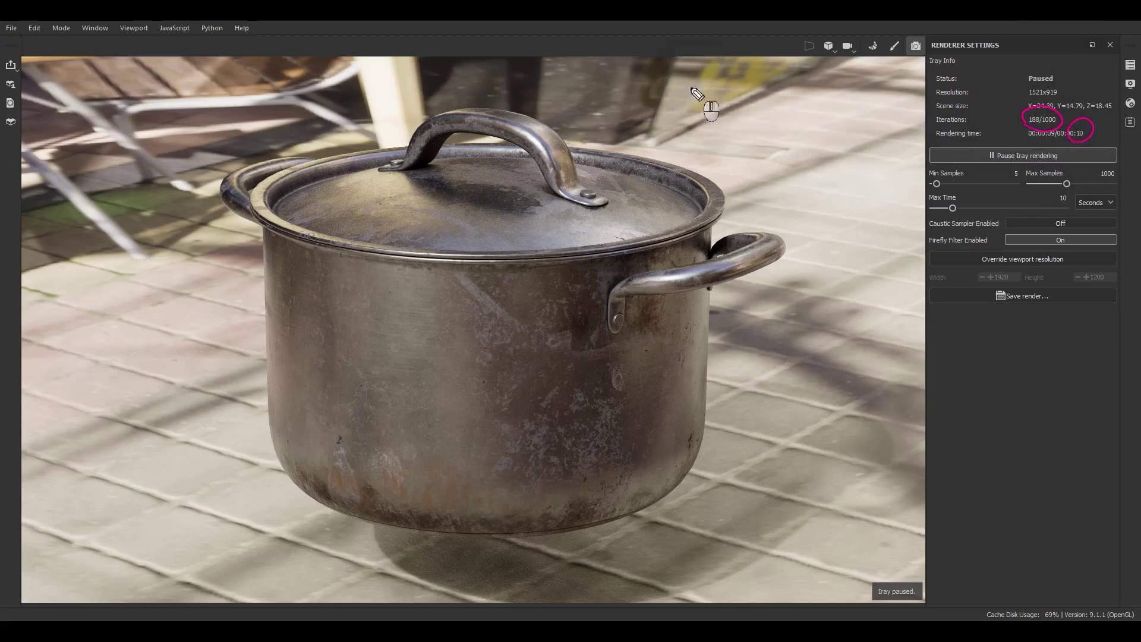
left_click_drag(699, 120, 667, 152)
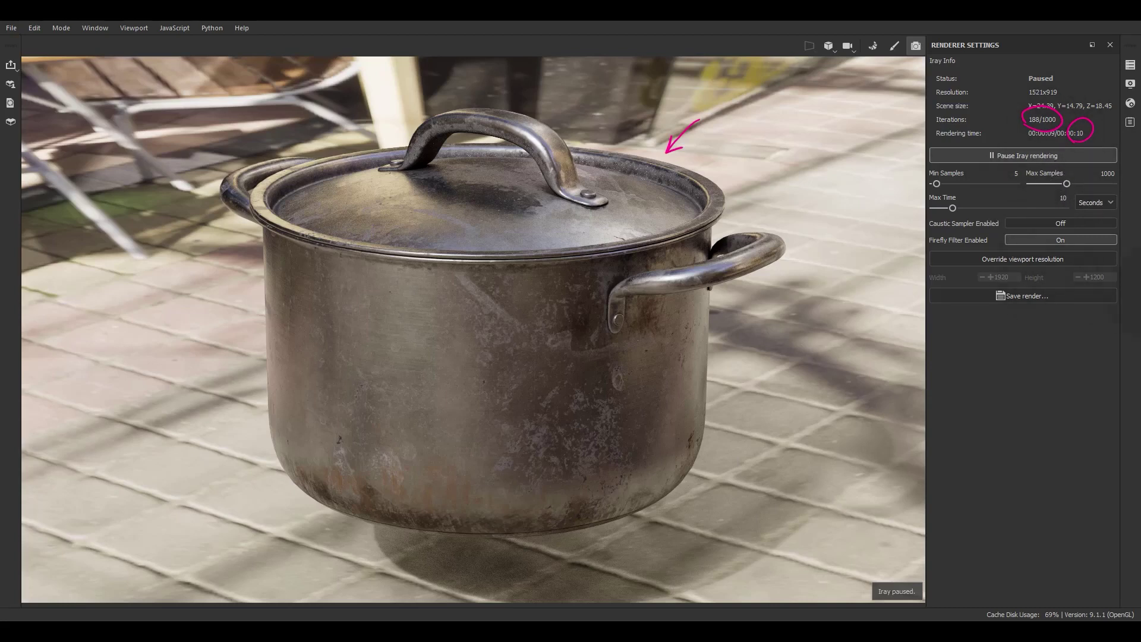
left_click(1061, 197)
left_click(1058, 321)
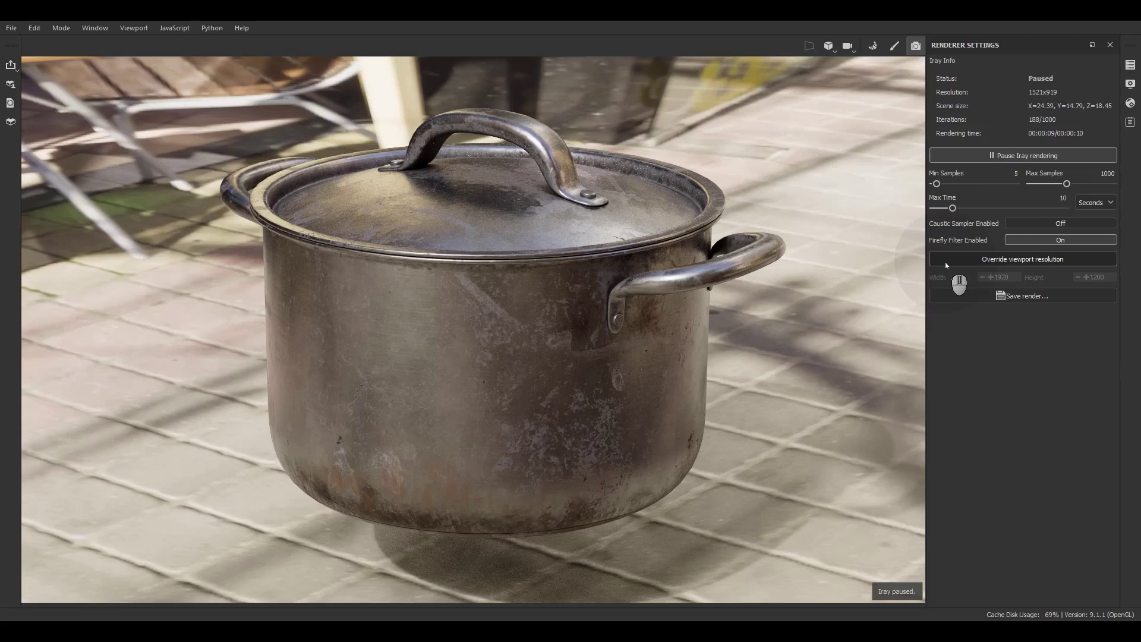
Step: Override the viewport resolution for the render with a width of 720 and a height of 720
left_click(1022, 260)
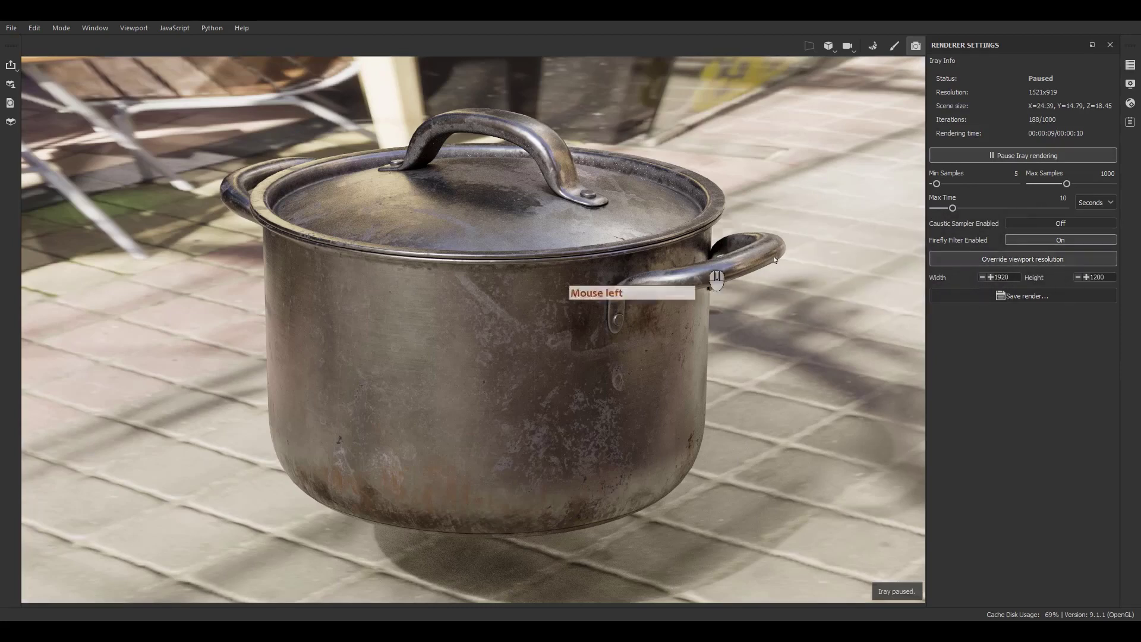
left_click(1000, 277)
left_click(1000, 277)
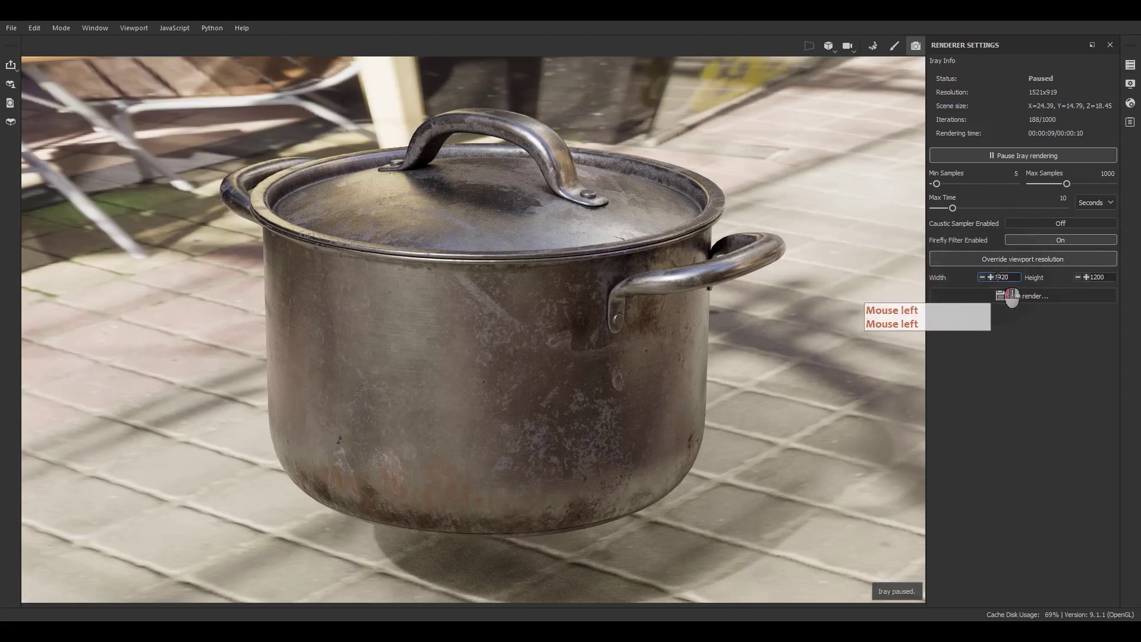
double_click(1000, 277)
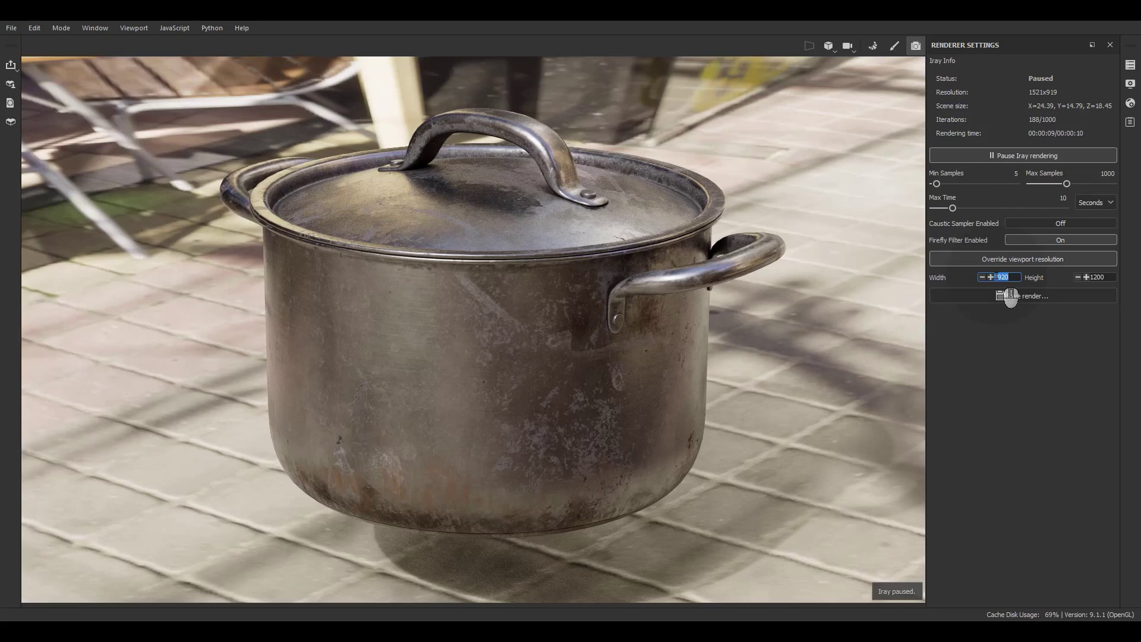
type("720")
key("Tab")
key("Tab")
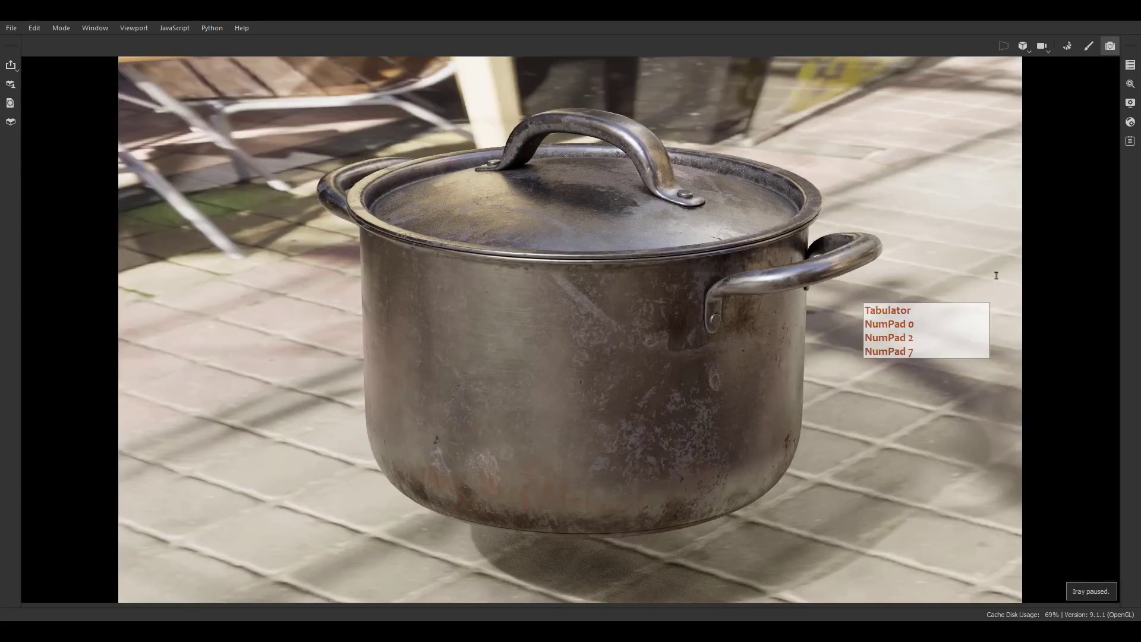
left_click(1094, 277)
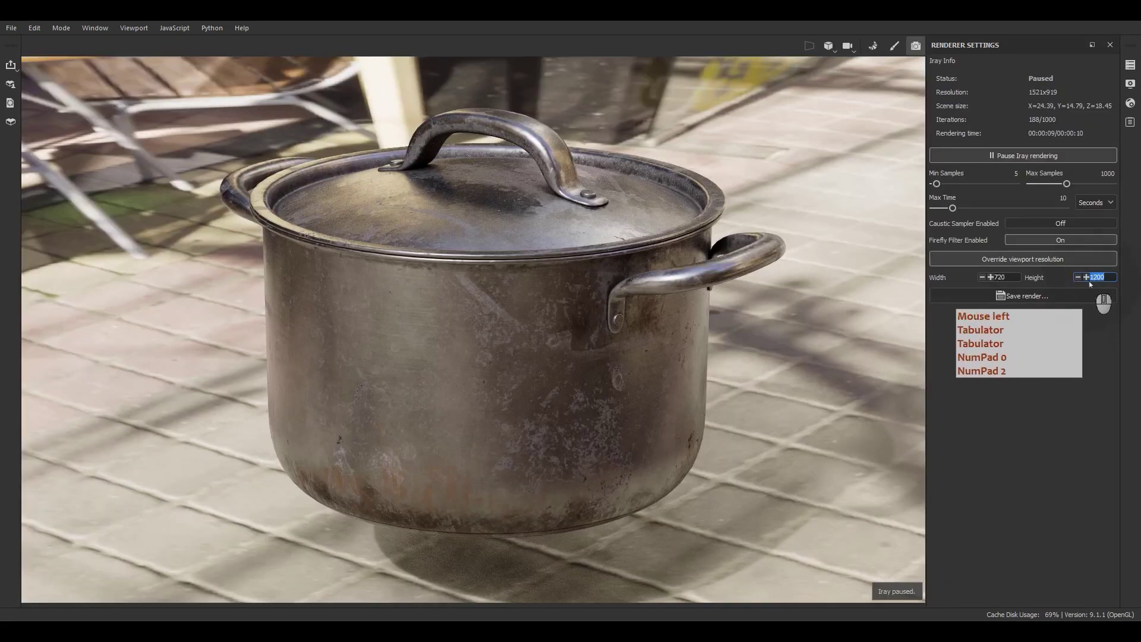
type("720")
key("Return")
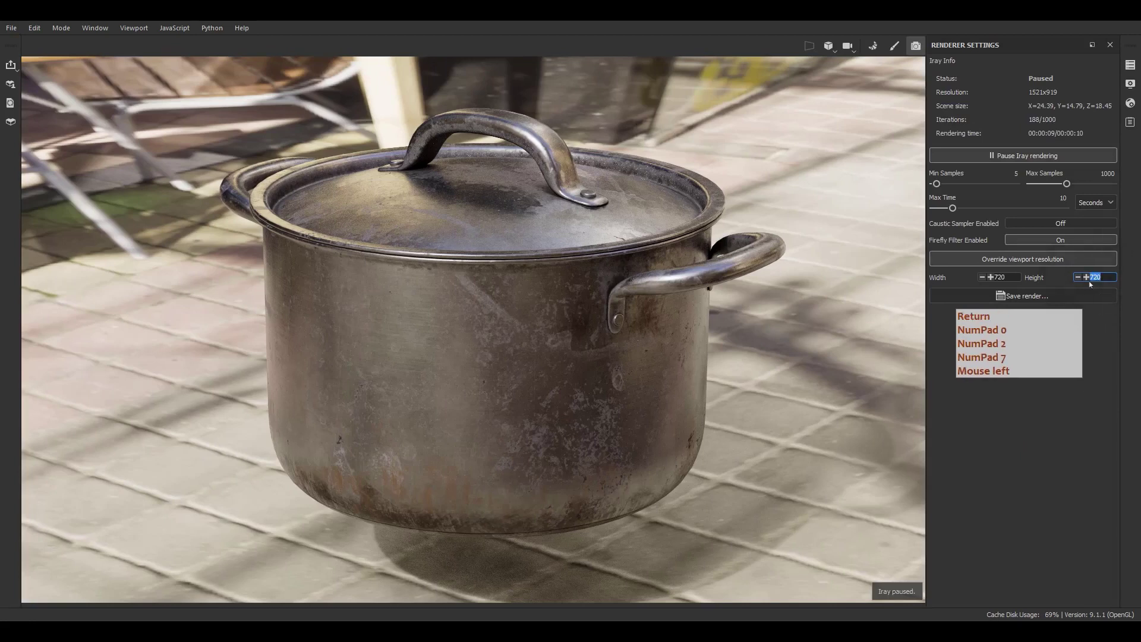
left_click(1040, 258)
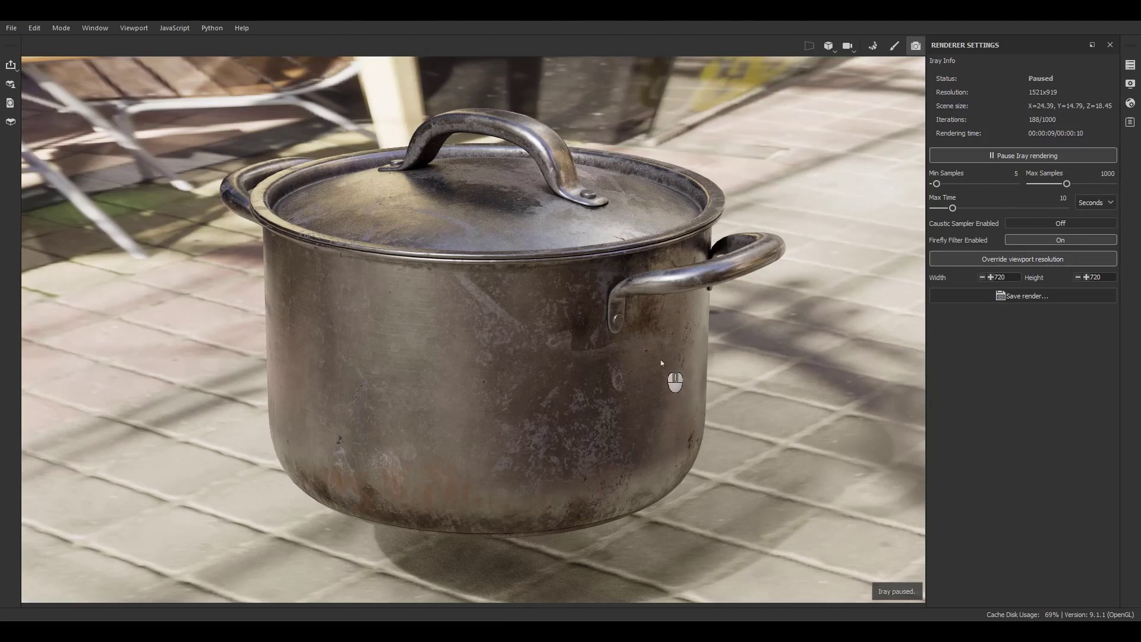
Step: Resume the Iray rendering and orbit around the pot to frame it whole from its opposite side
key("F9")
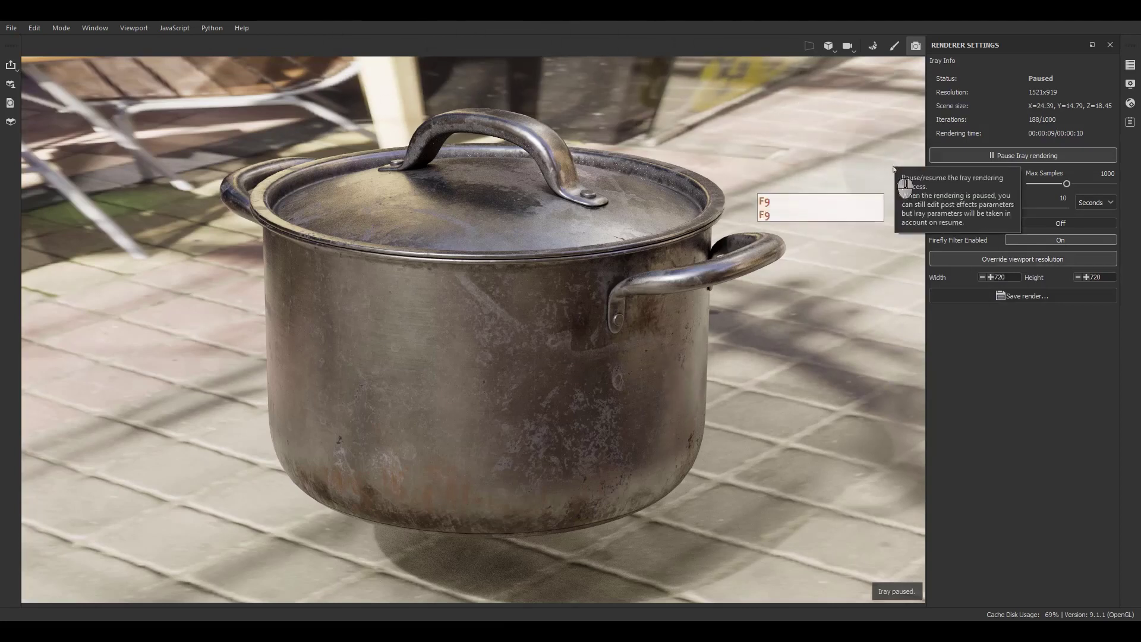
left_click(995, 157)
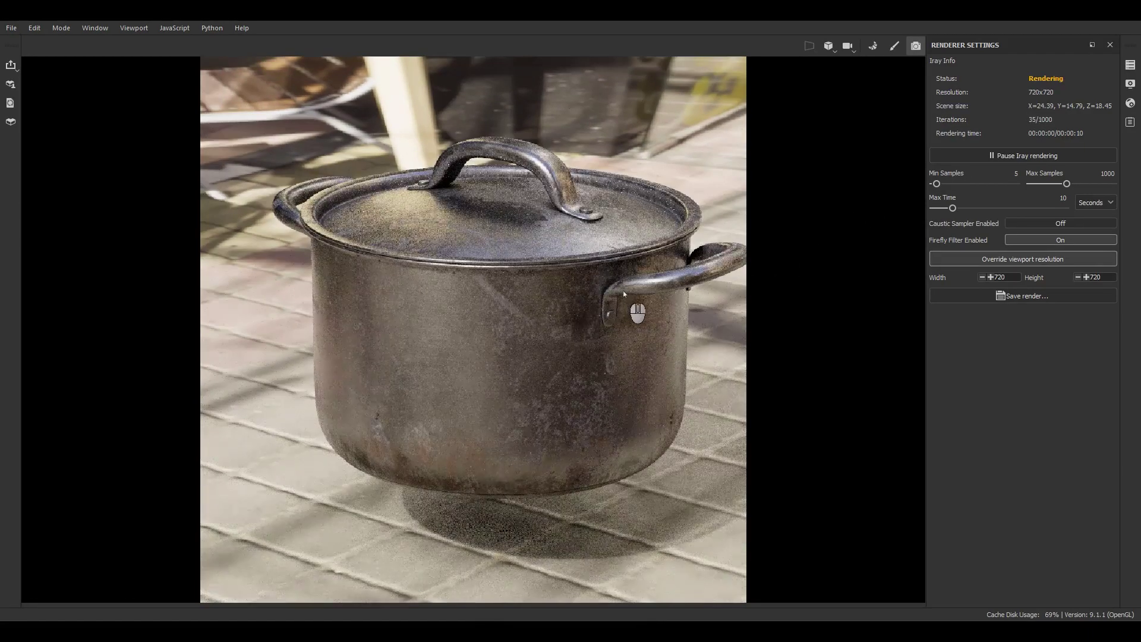
middle_click_drag(575, 298, 566, 299, "alt")
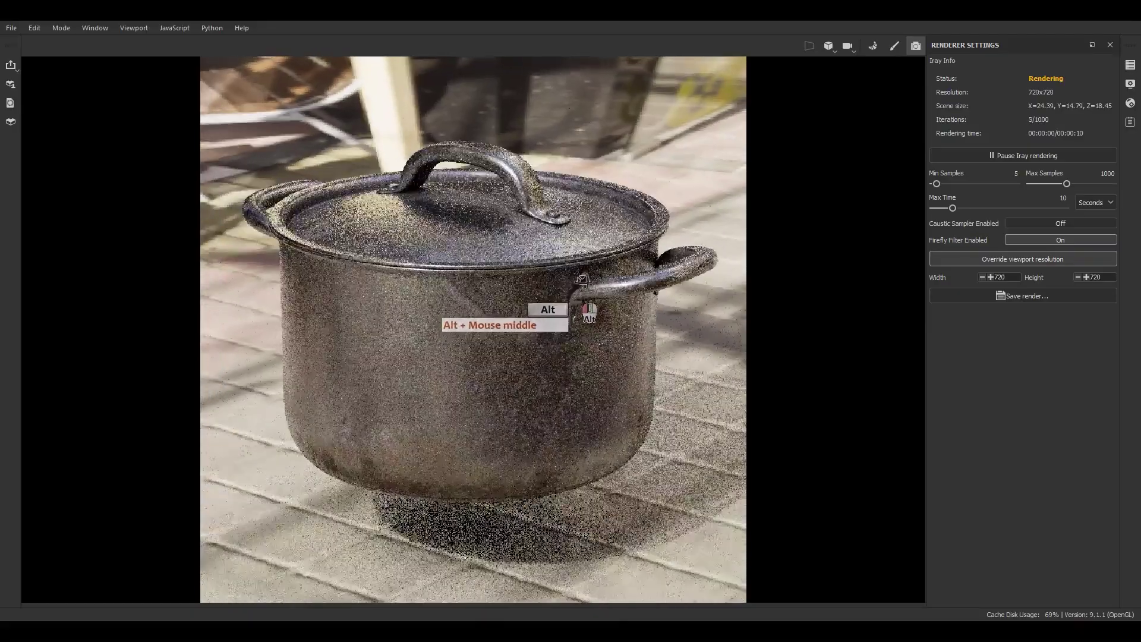
left_click_drag(573, 289, 577, 322, "alt")
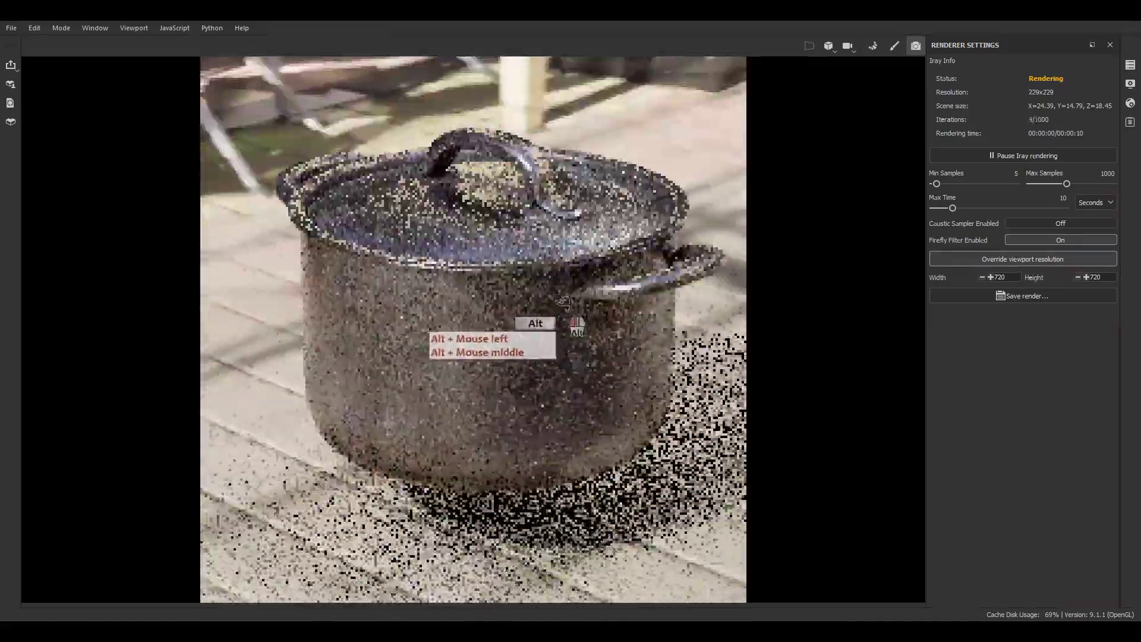
right_click_drag(576, 323, 524, 186, "alt")
middle_click_drag(513, 161, 494, 256, "alt")
left_click_drag(494, 256, 553, 309, "alt")
middle_click_drag(553, 310, 594, 314, "alt")
left_click_drag(593, 314, 570, 334, "alt")
right_click_drag(570, 334, 597, 344, "alt")
middle_click_drag(596, 344, 628, 330, "alt")
left_click_drag(627, 331, 616, 350, "alt")
middle_click_drag(616, 350, 604, 354, "alt")
left_click_drag(605, 353, 600, 341, "alt")
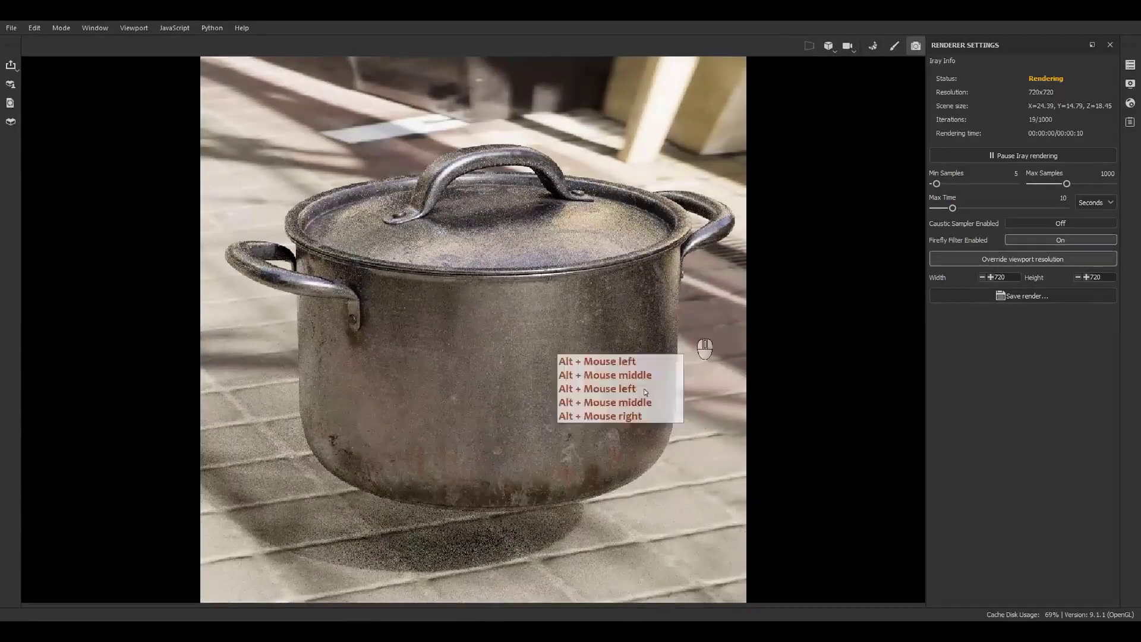
left_click(1023, 297)
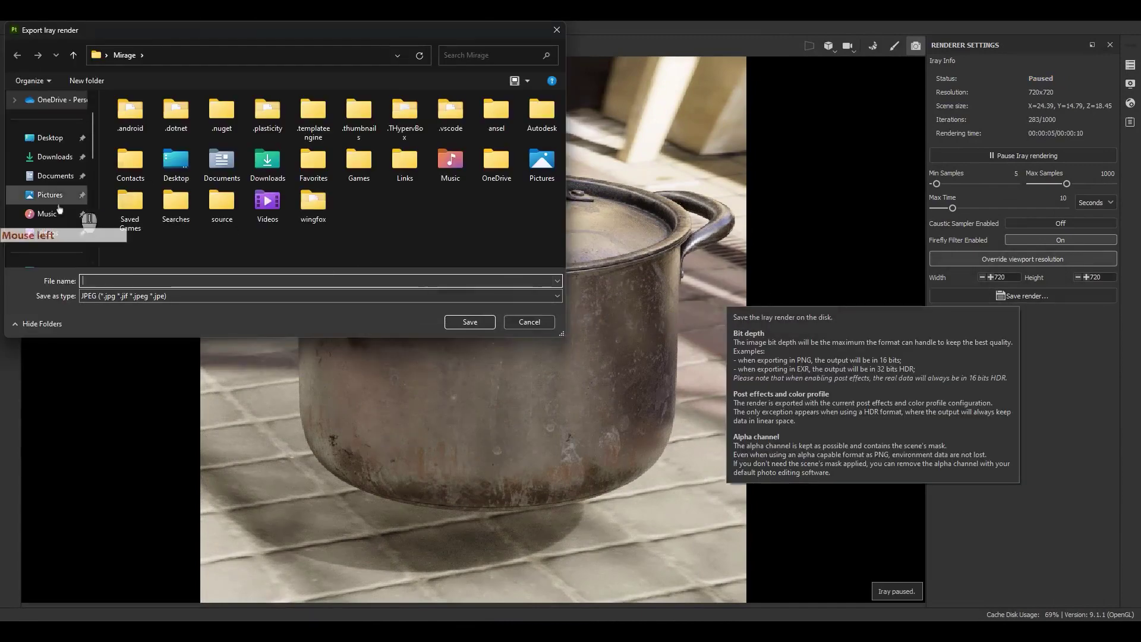
left_click(131, 296)
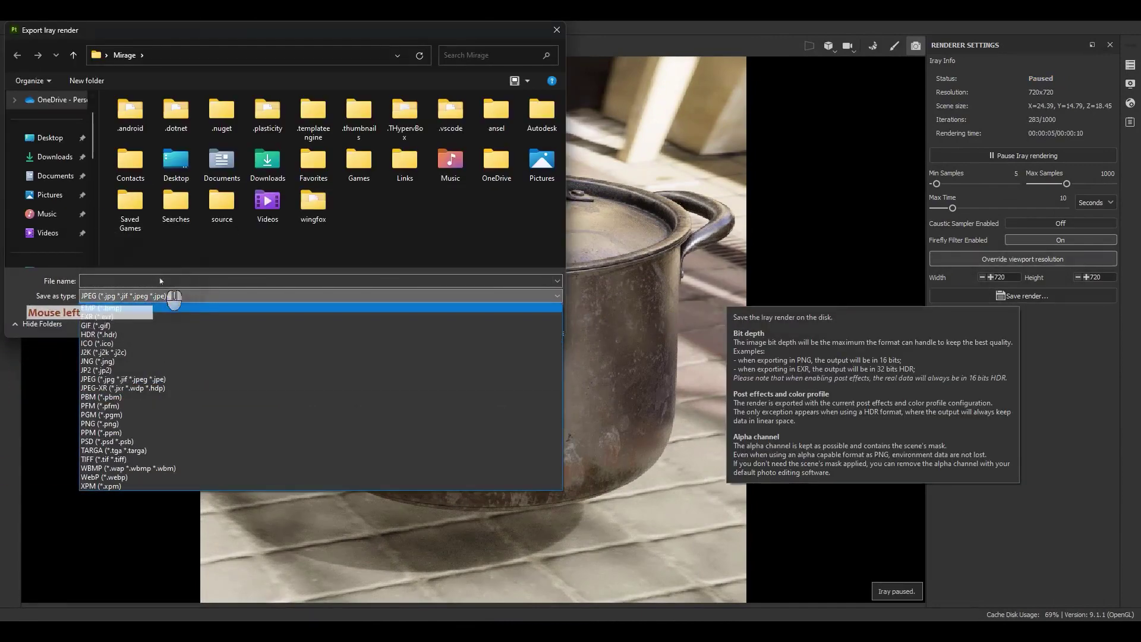
left_click(292, 296)
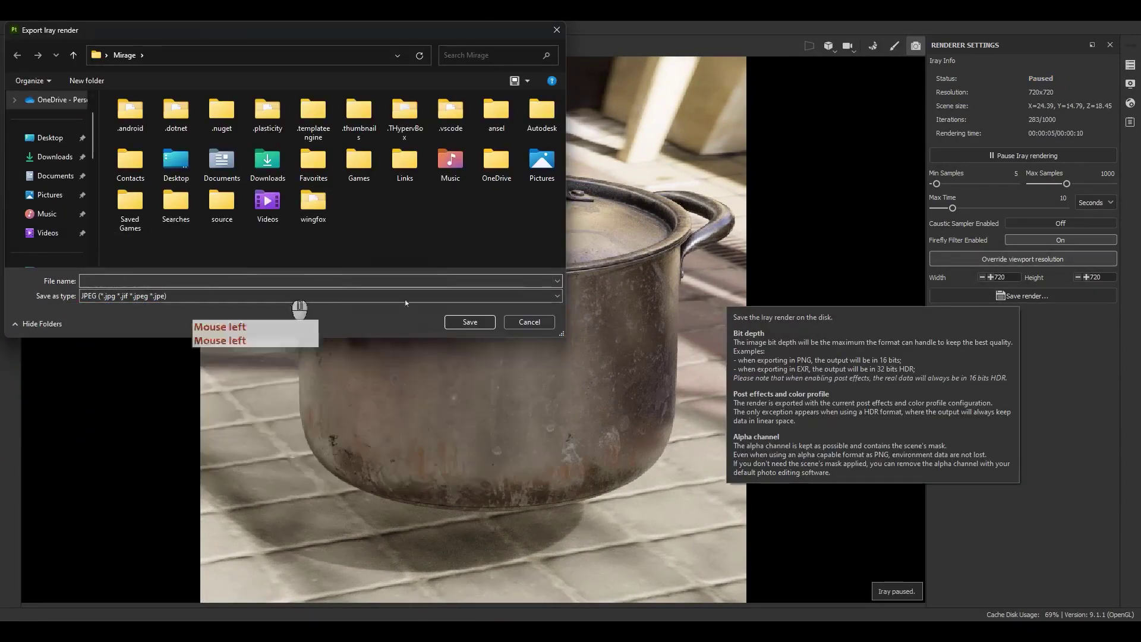
left_click(524, 323)
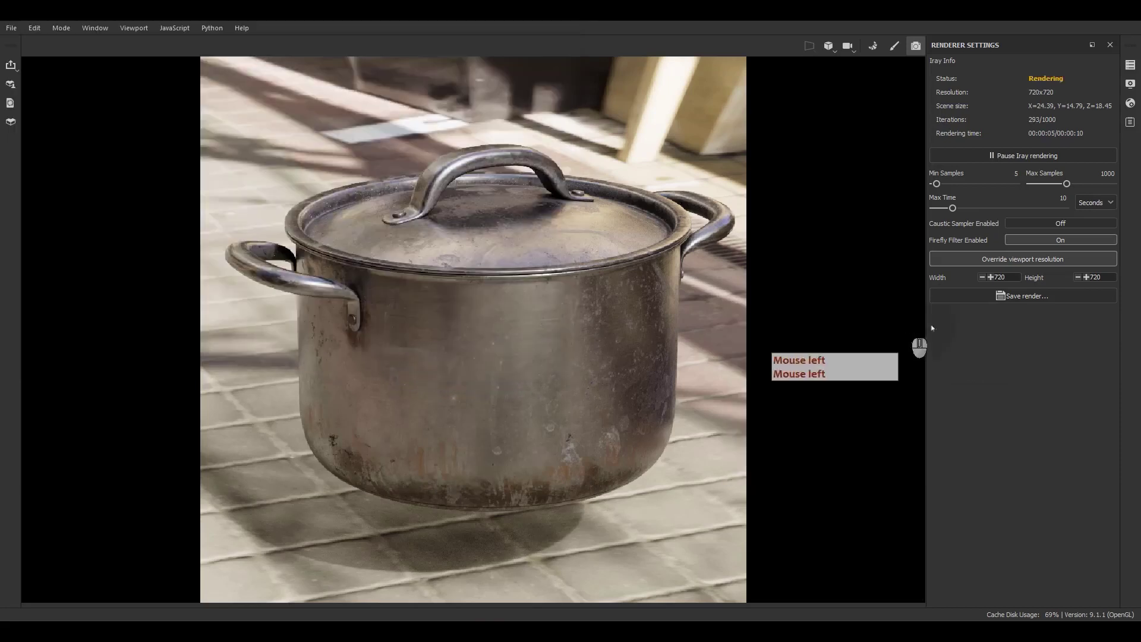
Step: Pause the Iray rendering and review the MDL, displacement and tessellation parameters of the main shader
left_click(1039, 155)
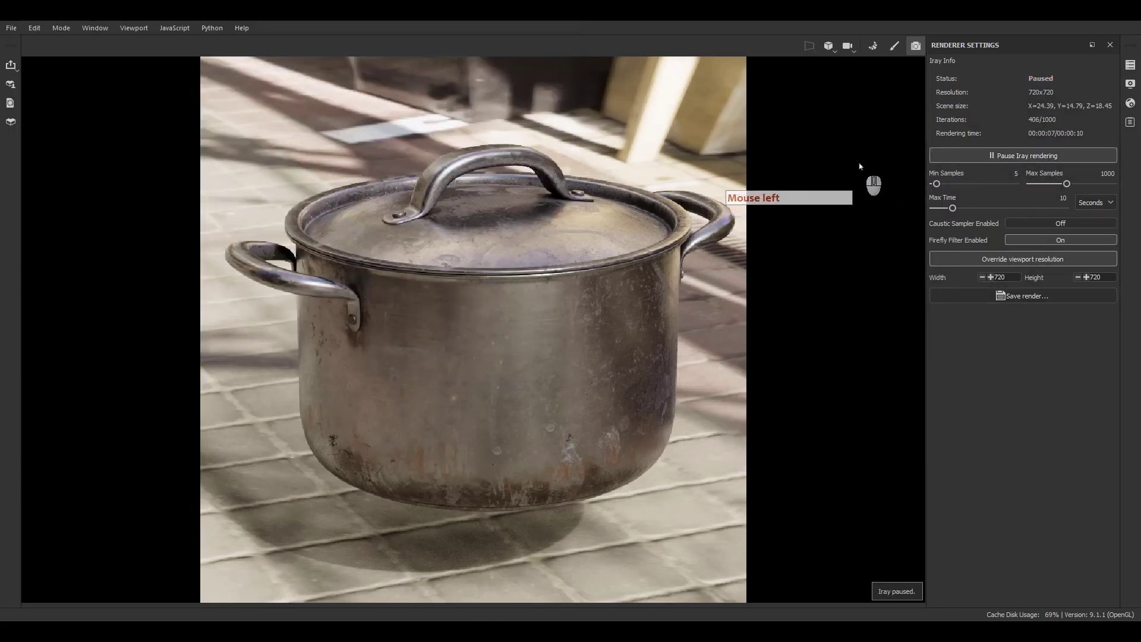
left_click(1131, 103)
left_click_drag(1023, 114, 836, 117)
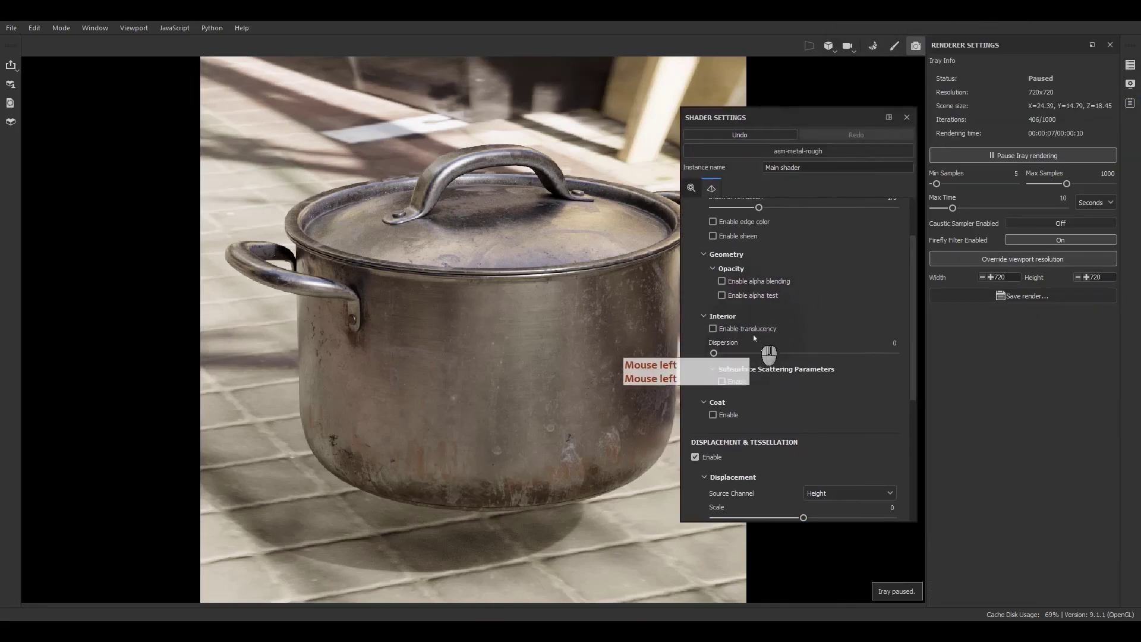
scroll(756, 362, "down", 5)
scroll(773, 386, "up", 3)
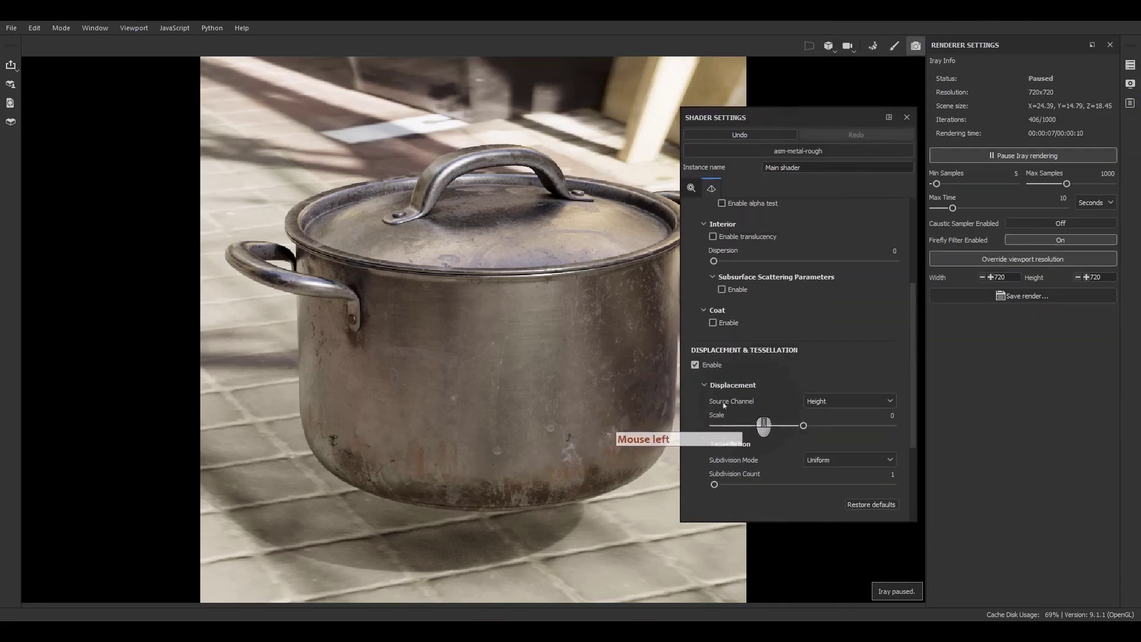
scroll(720, 402, "up", 4)
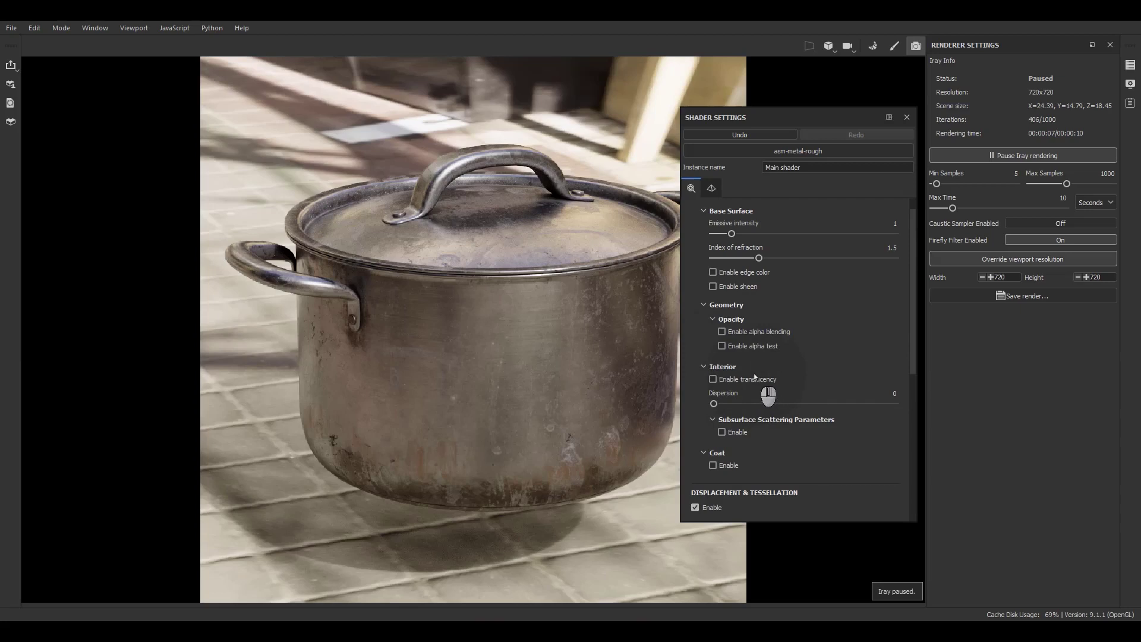
scroll(755, 376, "up", 1)
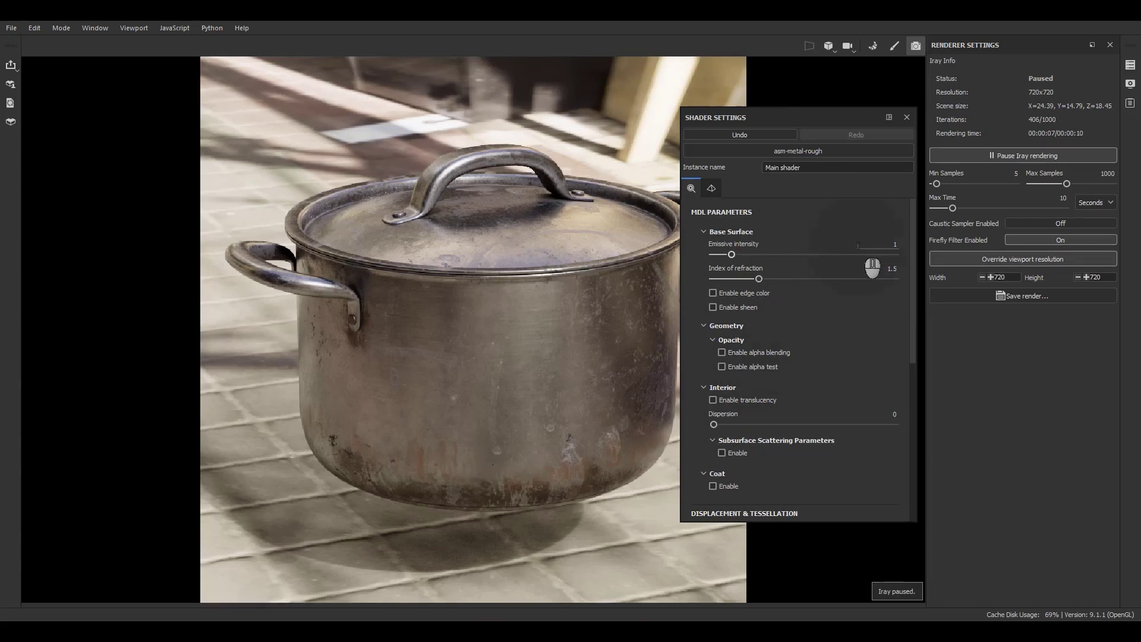
left_click(908, 117)
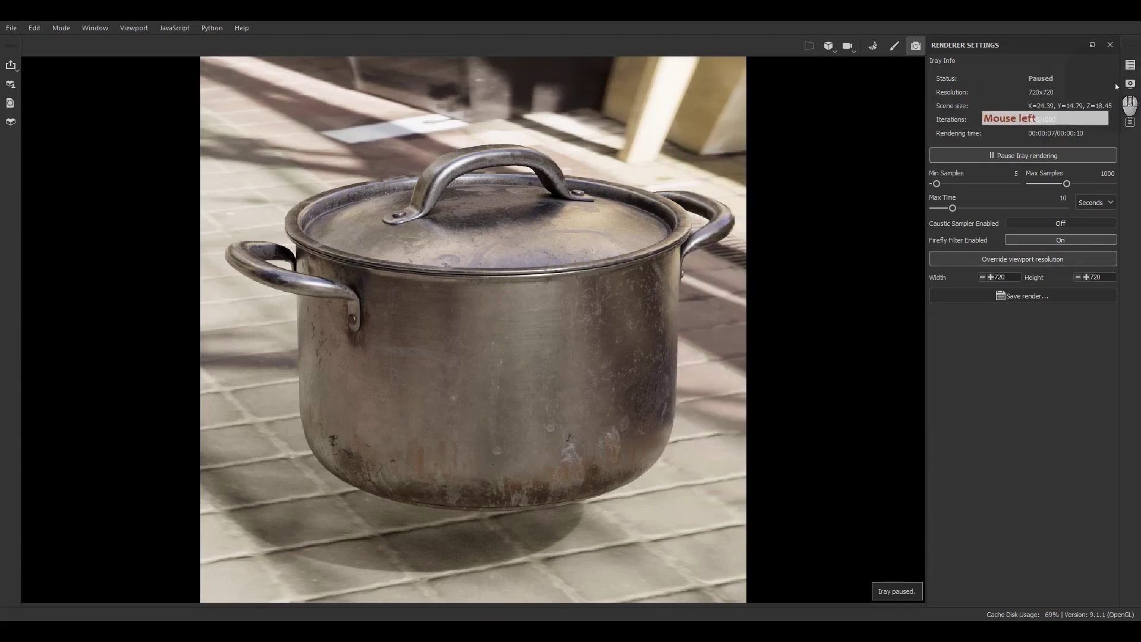
Step: Open the display settings beside the render and review the environment and dome parameters
left_click(1130, 66)
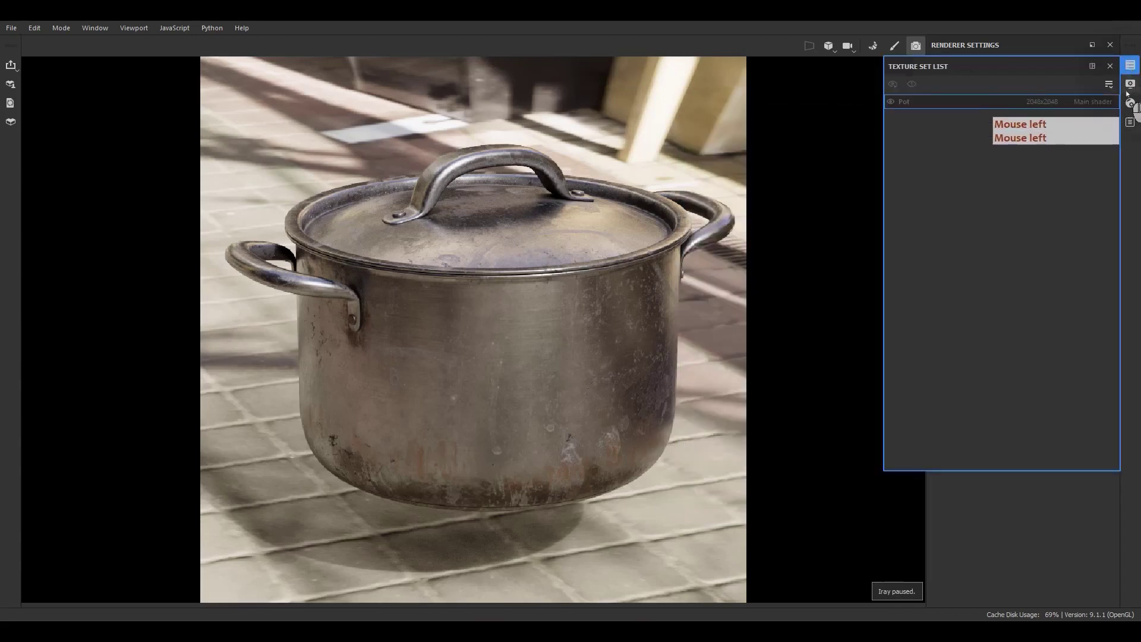
left_click(1130, 83)
left_click_drag(1021, 94, 822, 104)
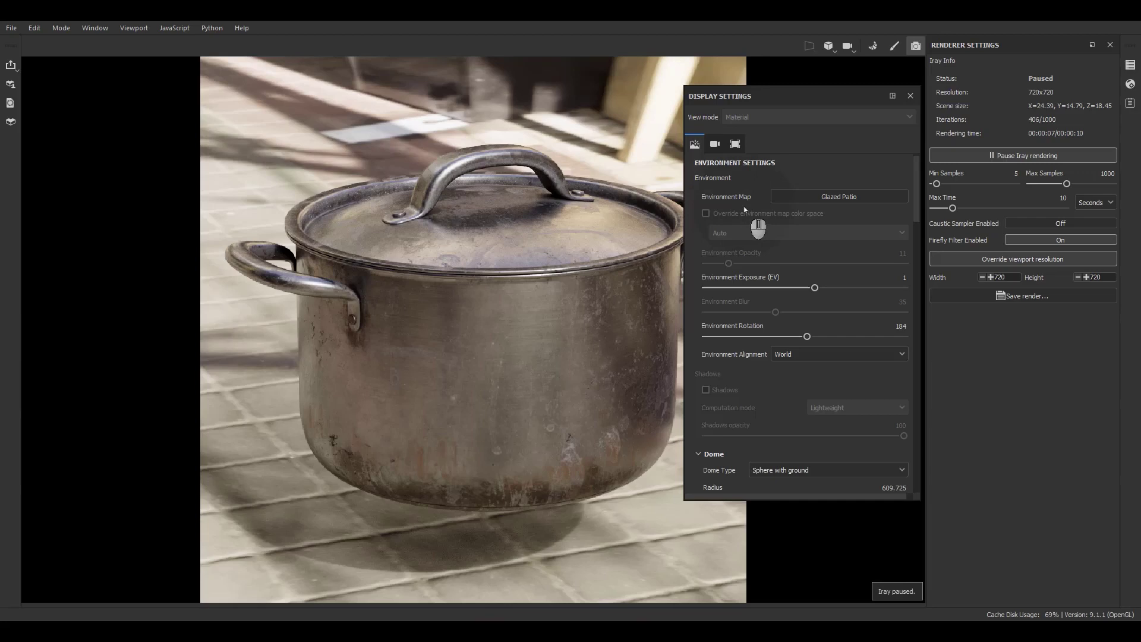
scroll(734, 327, "down", 3)
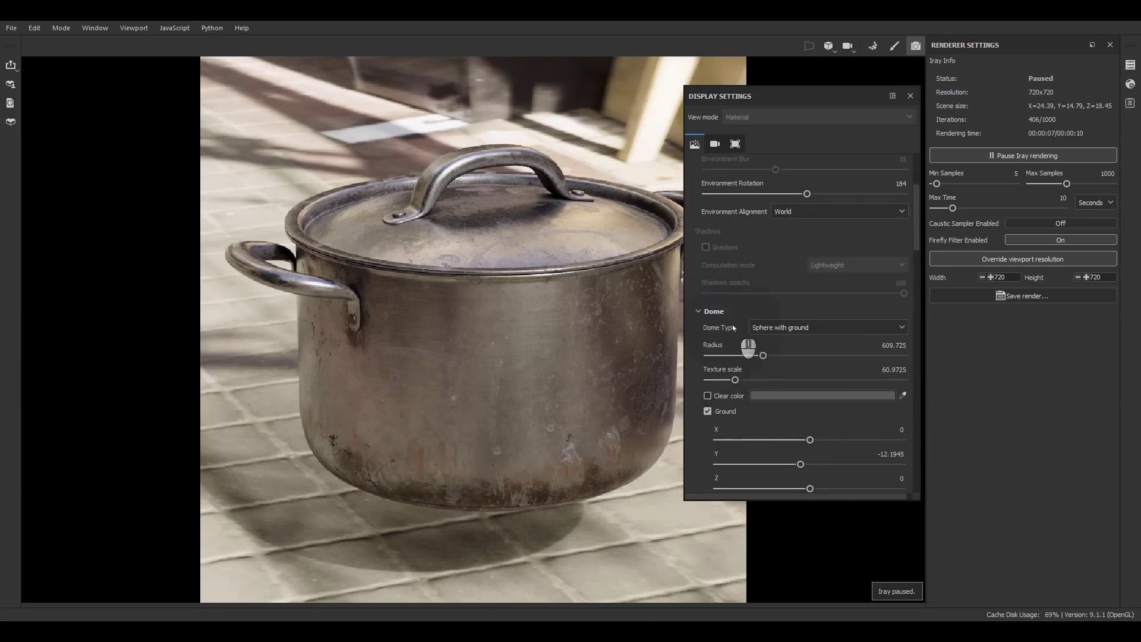
left_click(706, 315)
left_click(707, 314)
left_click(713, 312)
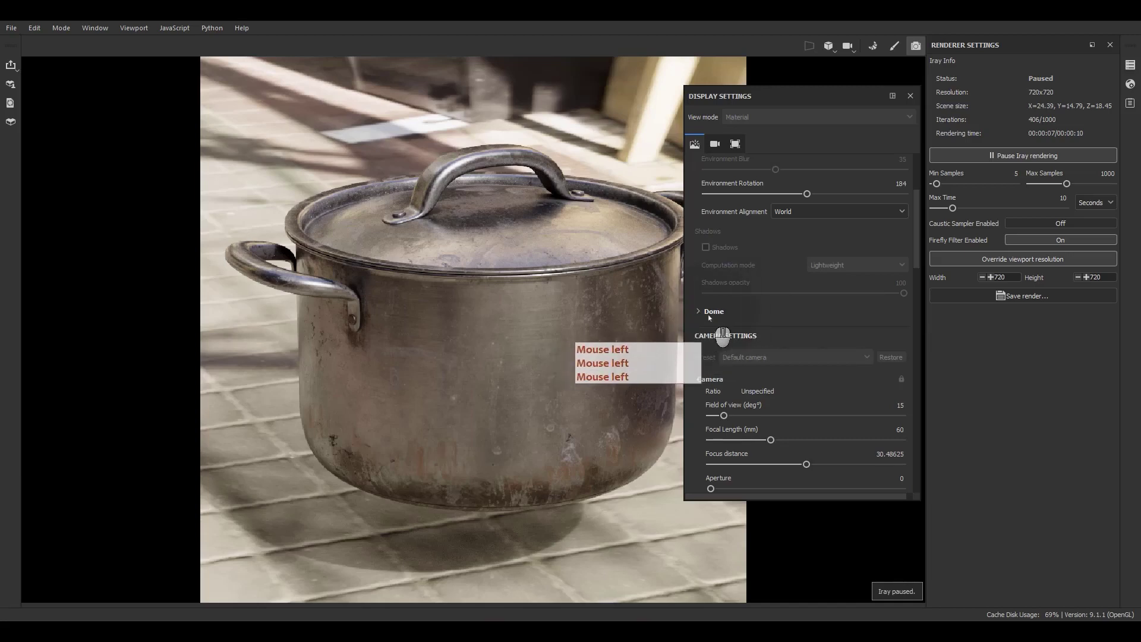
left_click(709, 317)
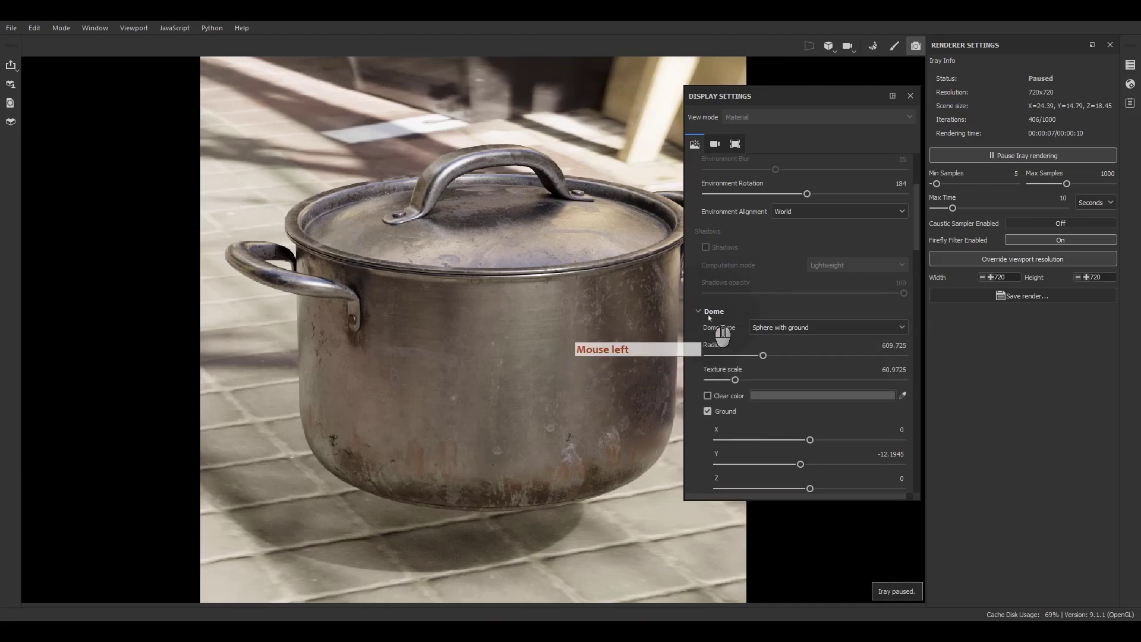
scroll(711, 321, "down", 3)
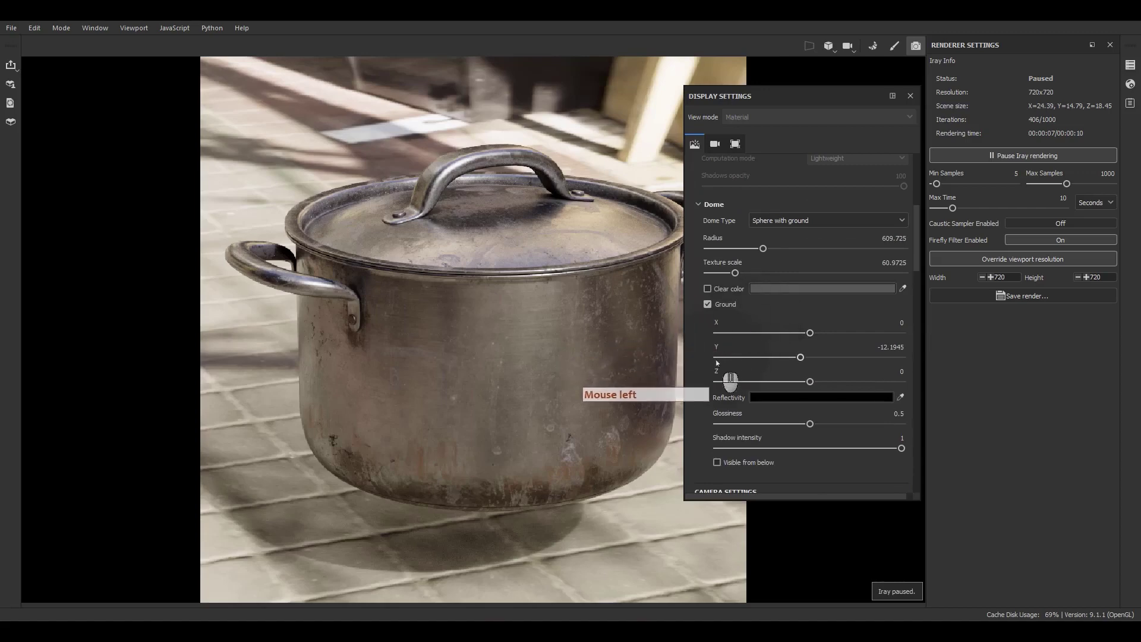
Step: Resume the Iray rendering, compare it with the dome's clear color on and its ground off, and restore both options
left_click(707, 290)
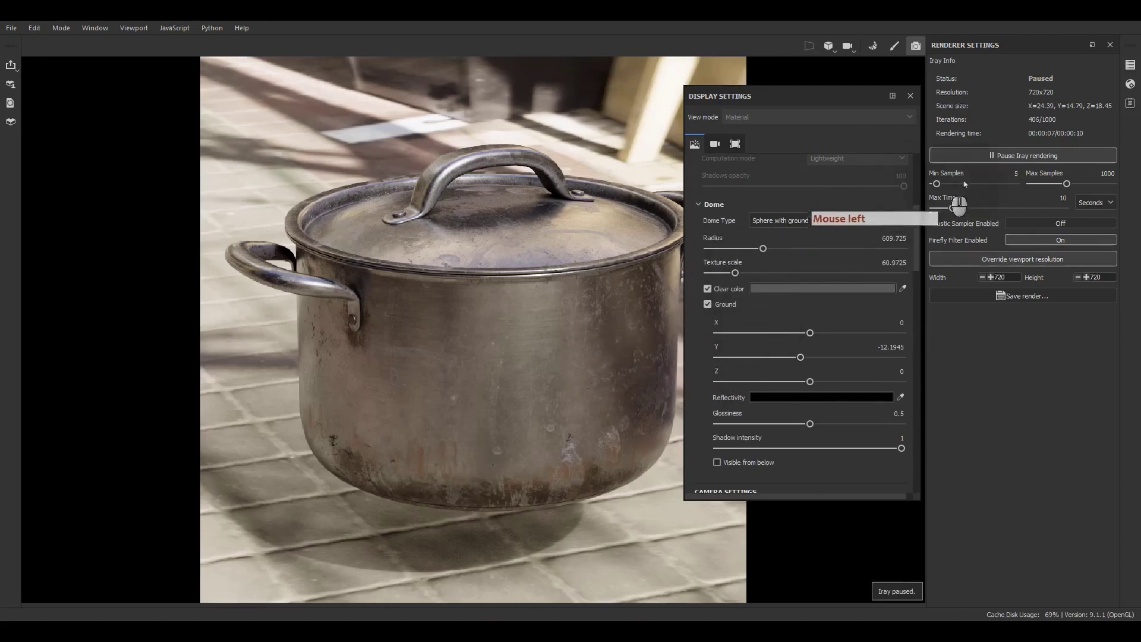
double_click(998, 156)
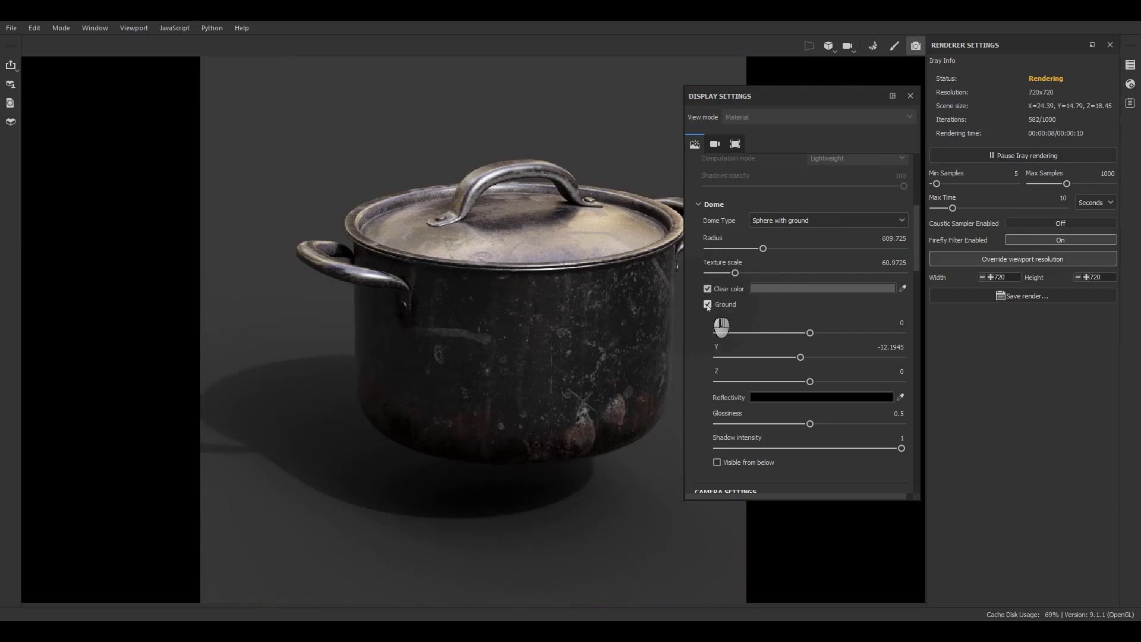
left_click(708, 305)
left_click(708, 305)
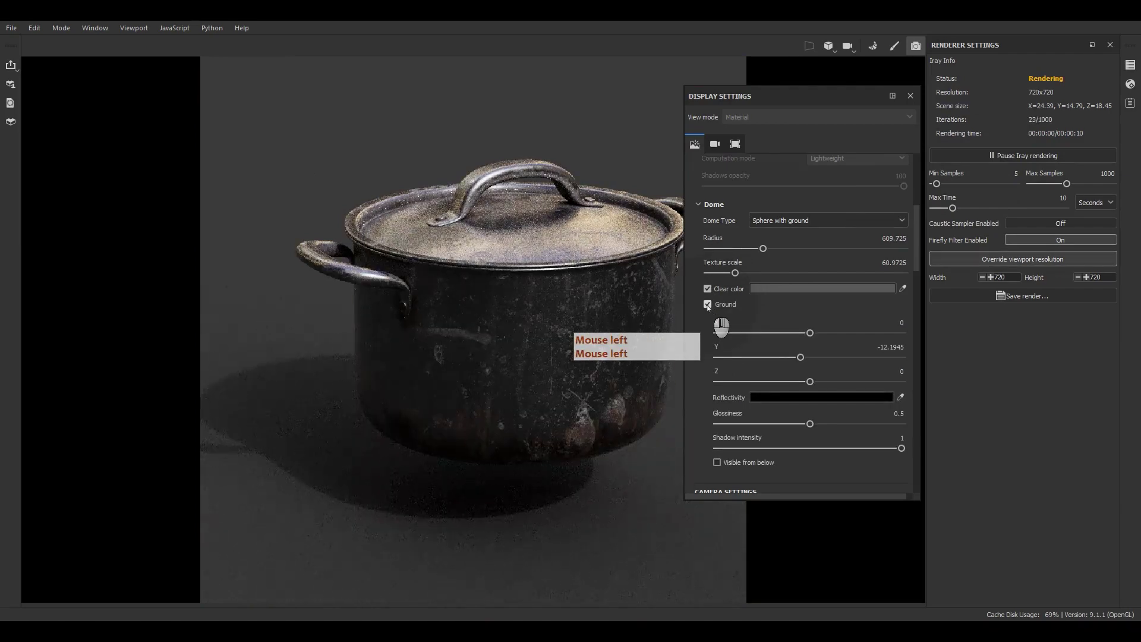
left_click(708, 305)
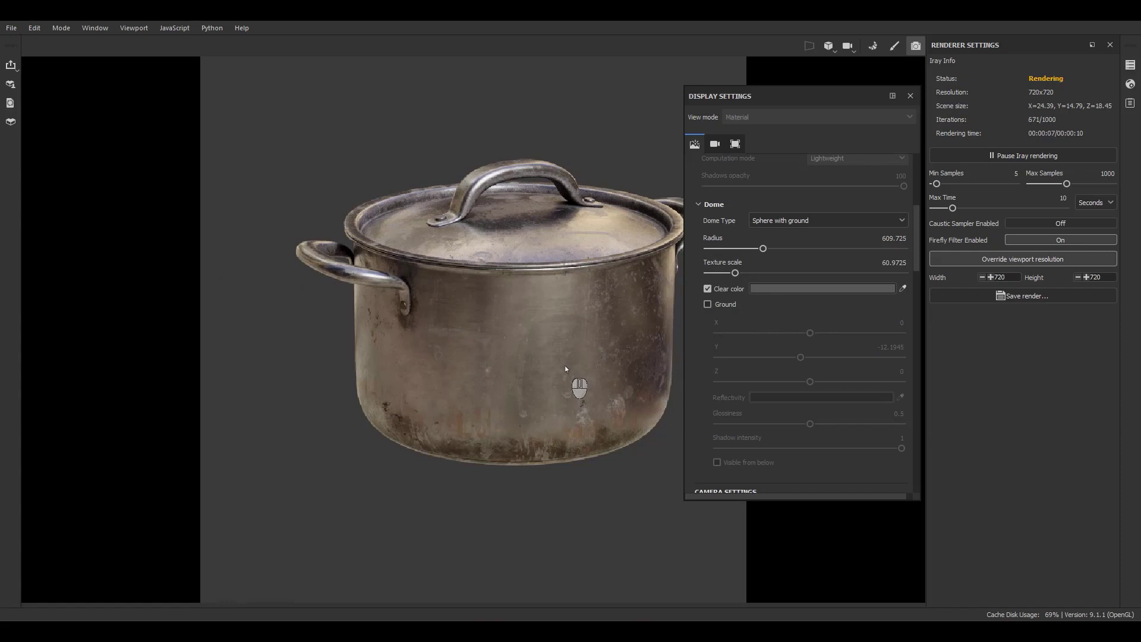
left_click(707, 304)
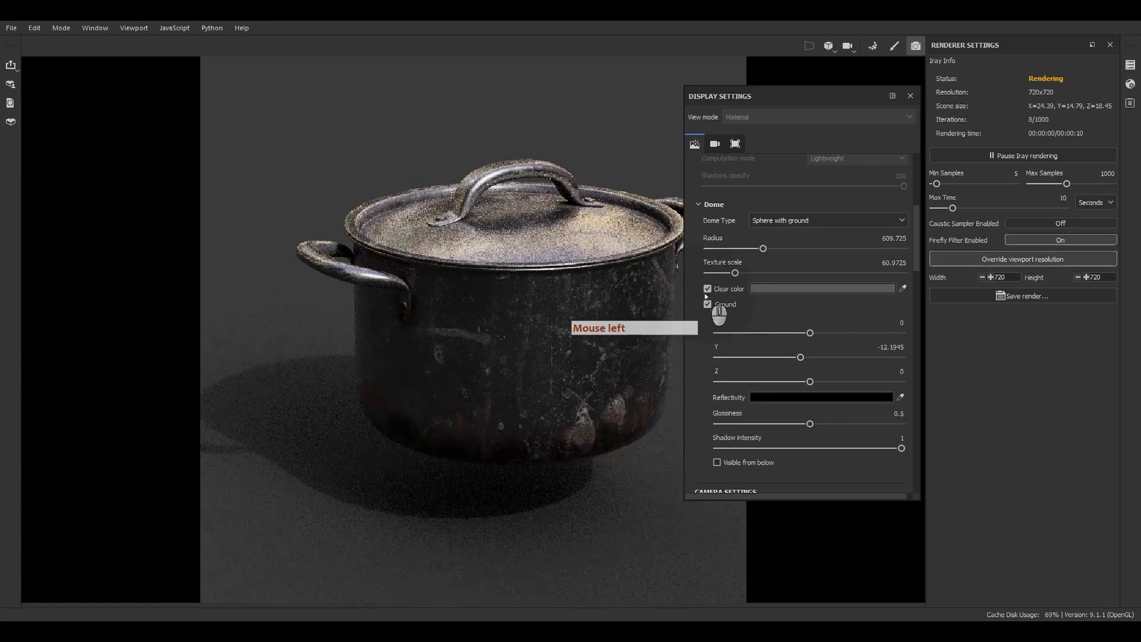
left_click(708, 289)
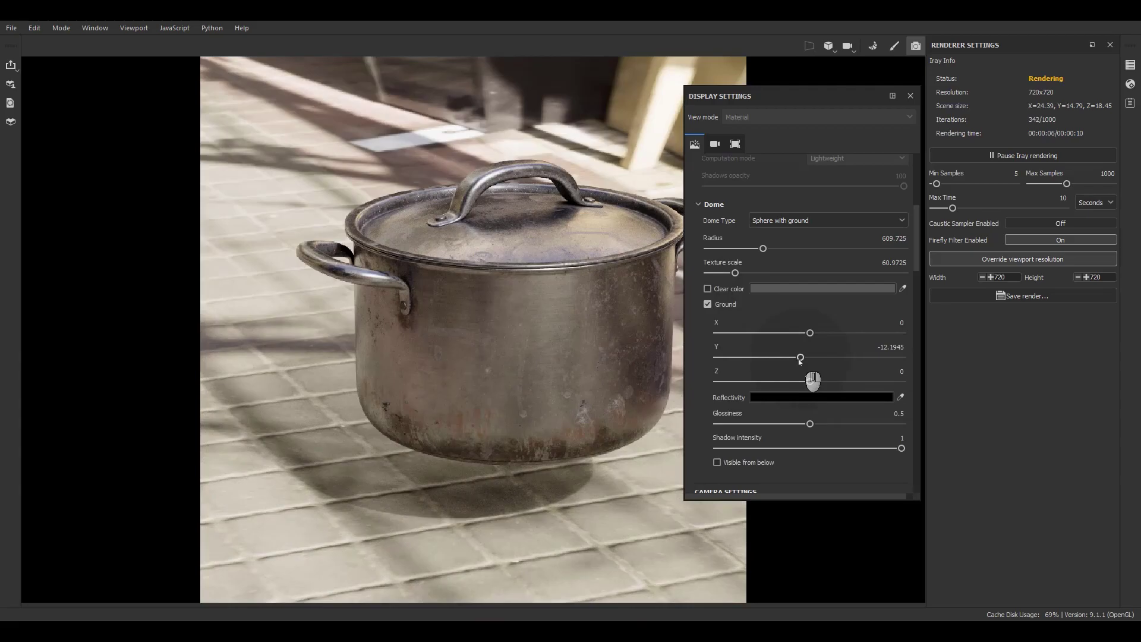
Step: Raise the dome's ground to a Y of about -7.44 and frame the pot standing on it in a low side view
left_click_drag(800, 358, 804, 358)
left_click_drag(573, 487, 549, 455, "alt")
middle_click_drag(550, 455, 346, 512, "alt")
left_click_drag(346, 511, 410, 473, "alt")
right_click_drag(410, 473, 448, 529, "alt")
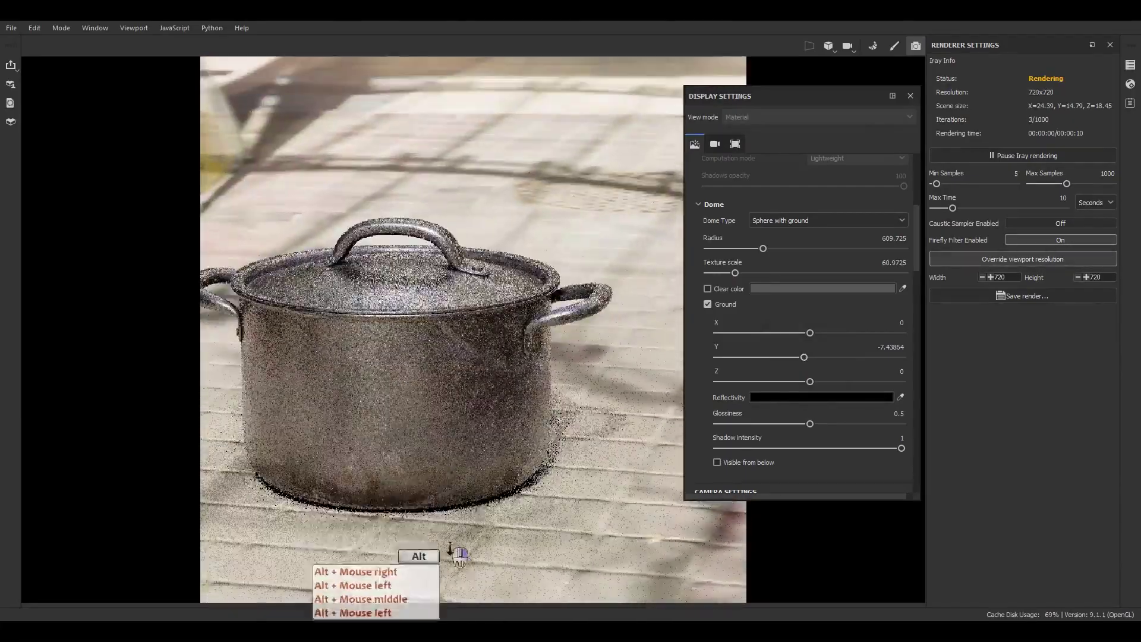
middle_click_drag(448, 529, 475, 463, "alt")
left_click_drag(476, 463, 469, 446, "alt")
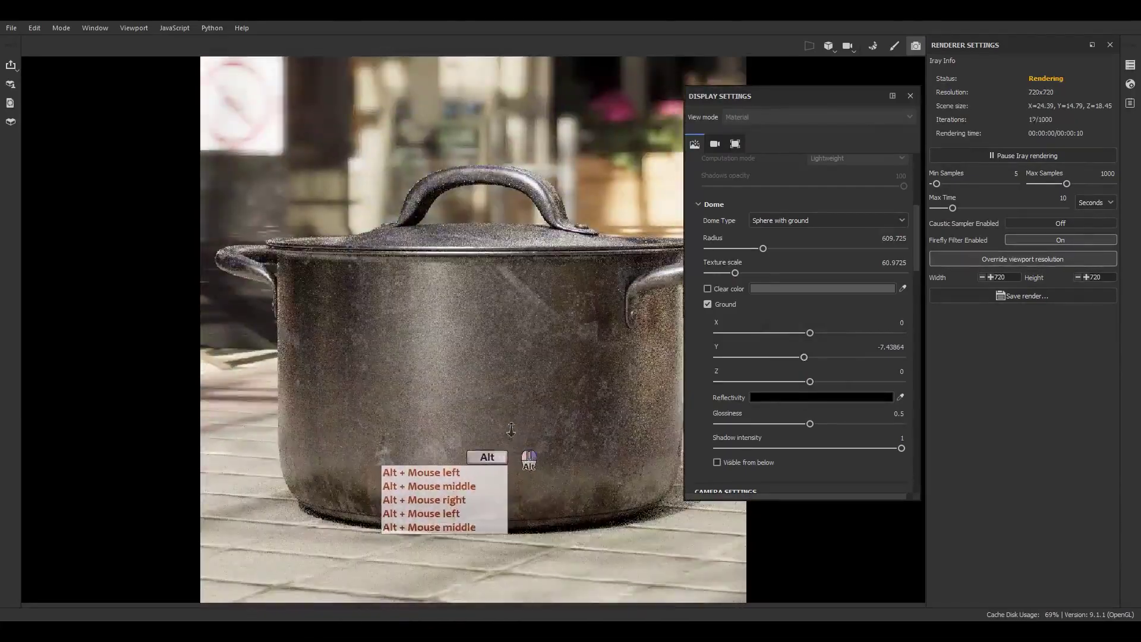
right_click_drag(504, 445, 510, 406, "alt")
left_click_drag(510, 406, 541, 415, "alt")
right_click_drag(529, 417, 542, 390, "alt")
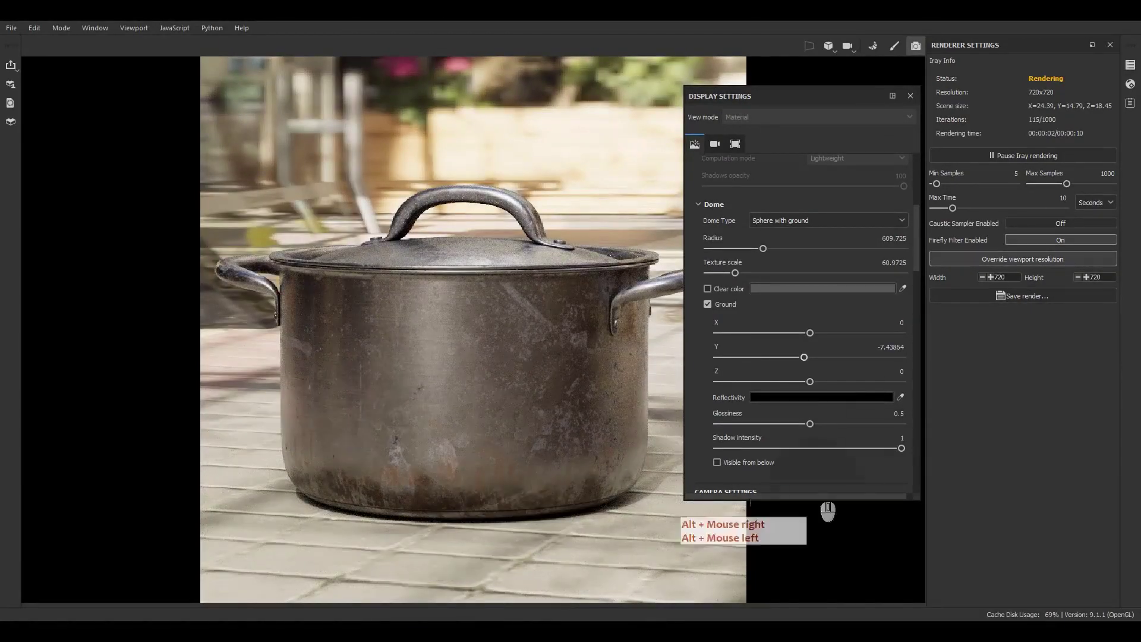
Step: Set the camera's focal length to 61 mm and activate the post effects
scroll(748, 447, "down", 4)
scroll(748, 447, "down", 5)
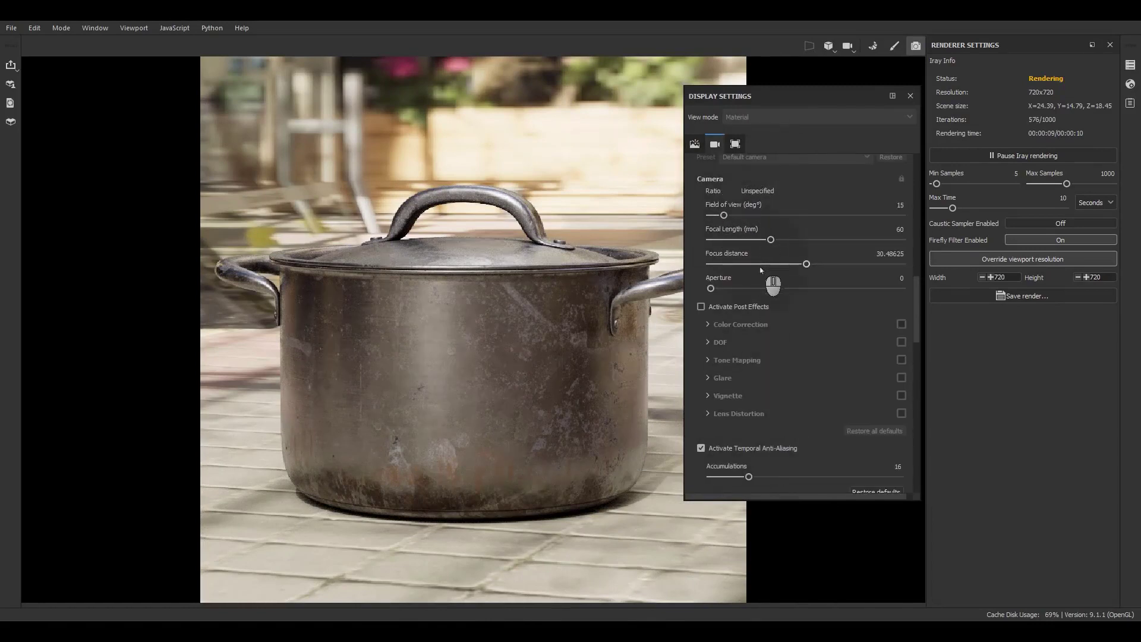
mouse_move(771, 241)
left_mouse_down()
mouse_move(801, 243)
mouse_move(772, 252)
left_mouse_up()
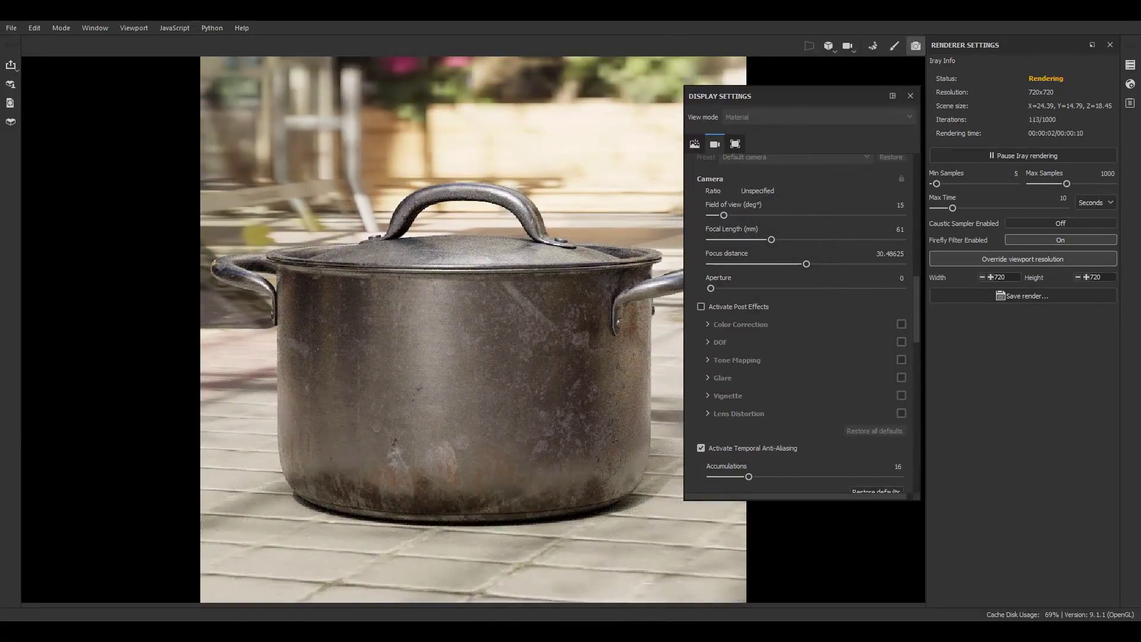
scroll(815, 370, "down", 5)
scroll(797, 369, "up", 5)
left_click(702, 307)
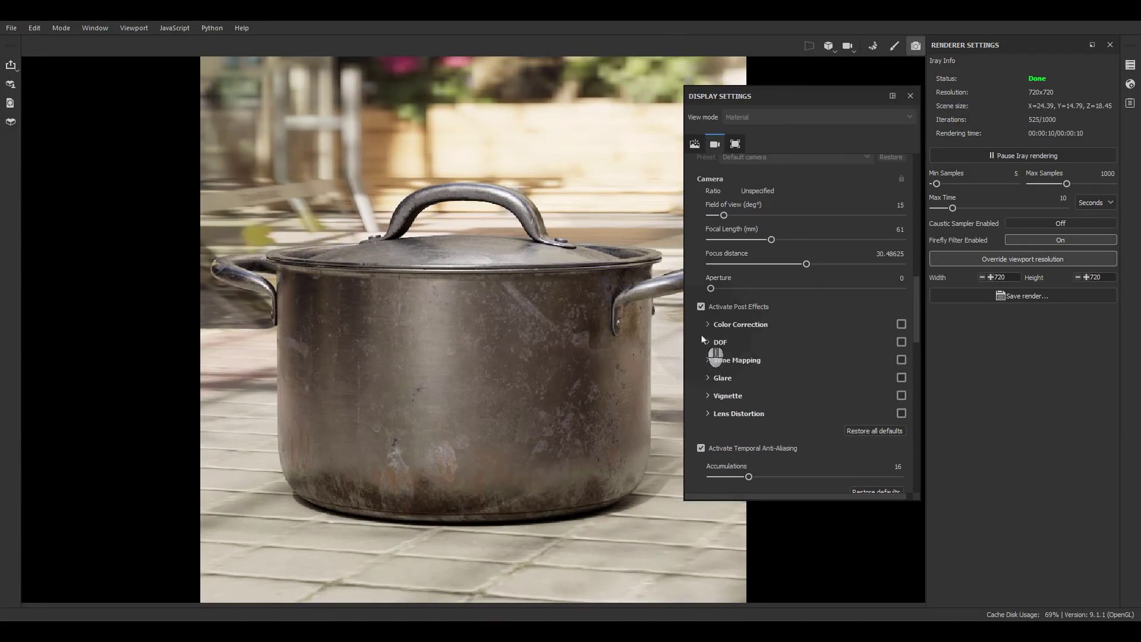
Step: Try lens distortion with power 1, FOV 56.5 and edge roundness 0.23, and turn the effect off again
left_click(902, 413)
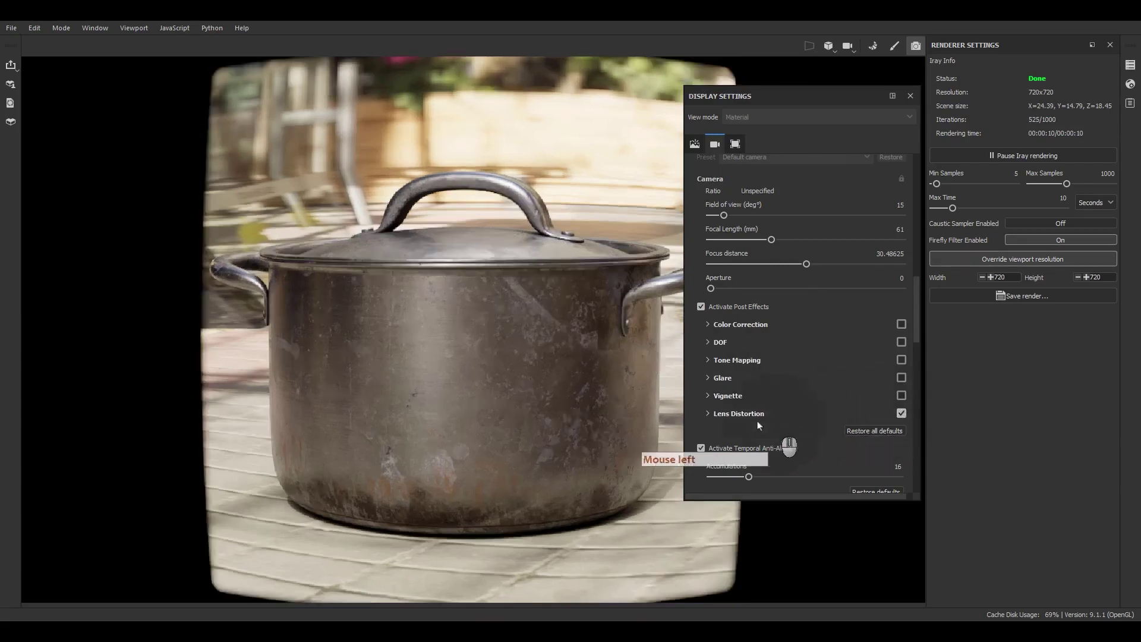
left_click(739, 414)
left_click(865, 437)
left_click_drag(868, 444, 902, 450)
mouse_move(765, 462)
left_mouse_down()
mouse_move(797, 460)
mouse_move(740, 460)
mouse_move(776, 449)
left_mouse_up()
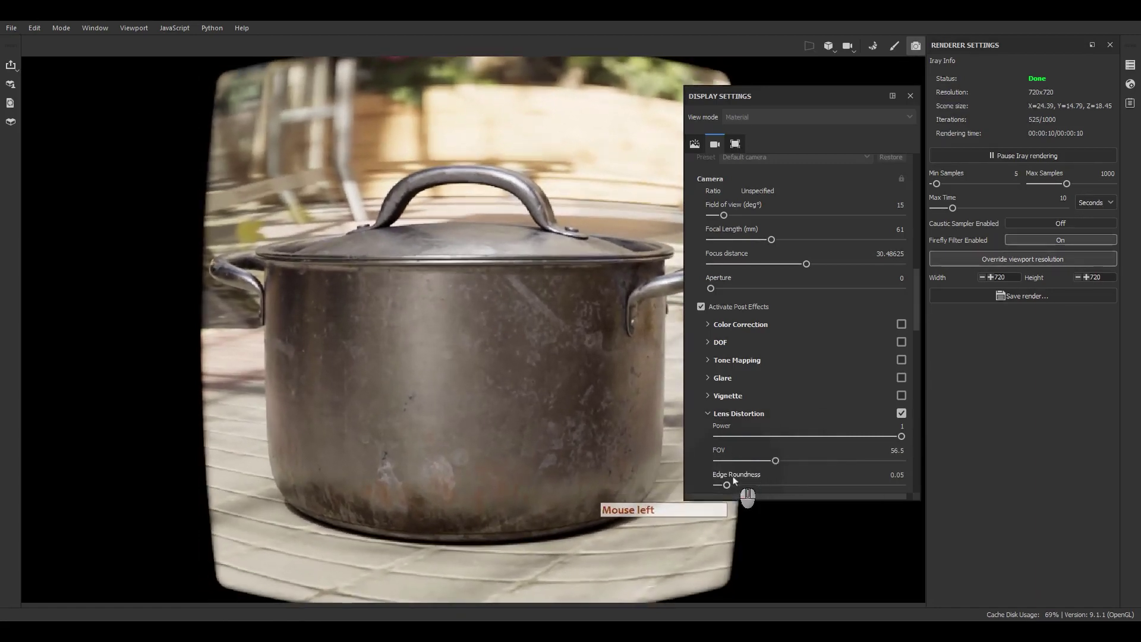
left_click_drag(728, 485, 761, 486)
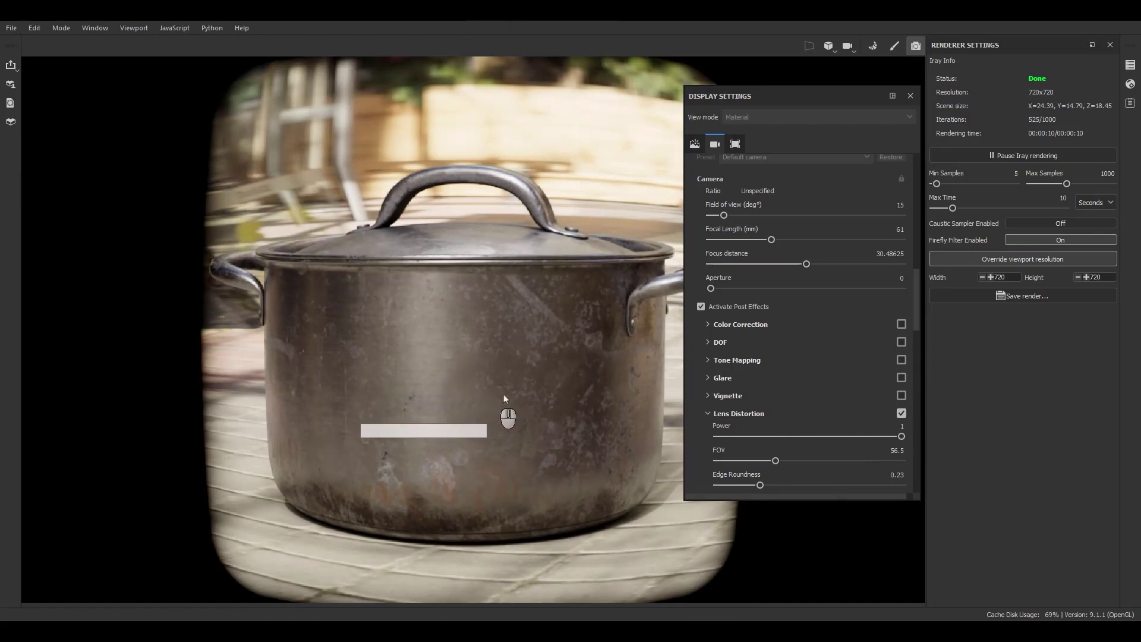
left_click(902, 414)
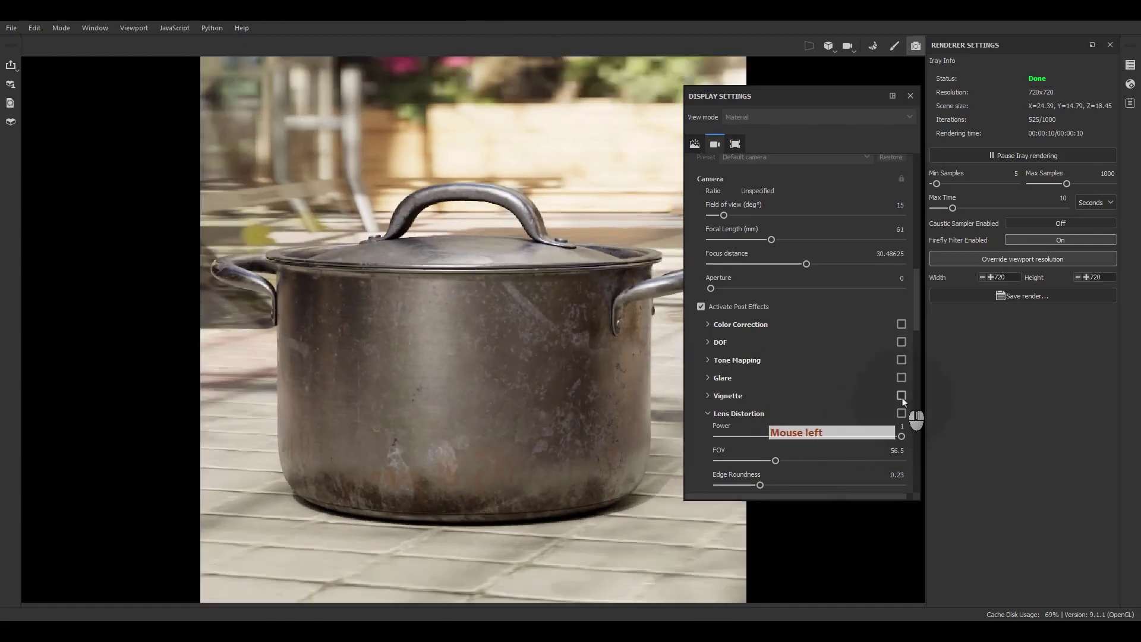
Step: Enable the vignette effect with a strength of about 0.43
left_click(902, 395)
left_click(709, 398)
left_click_drag(758, 418, 817, 416)
left_click(722, 396)
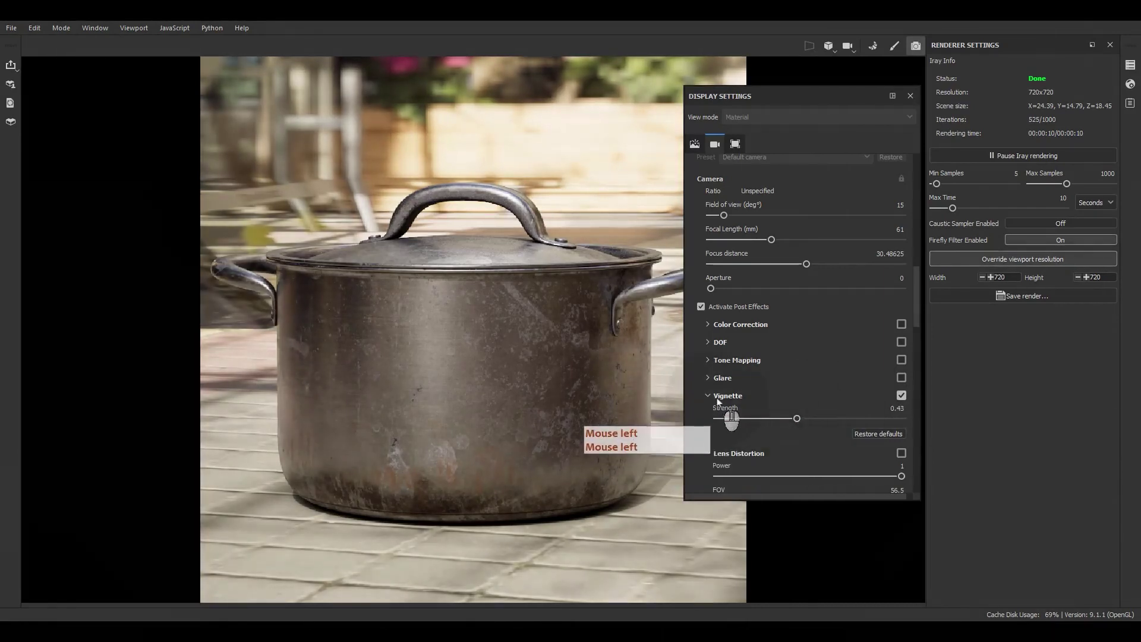
left_click(738, 413)
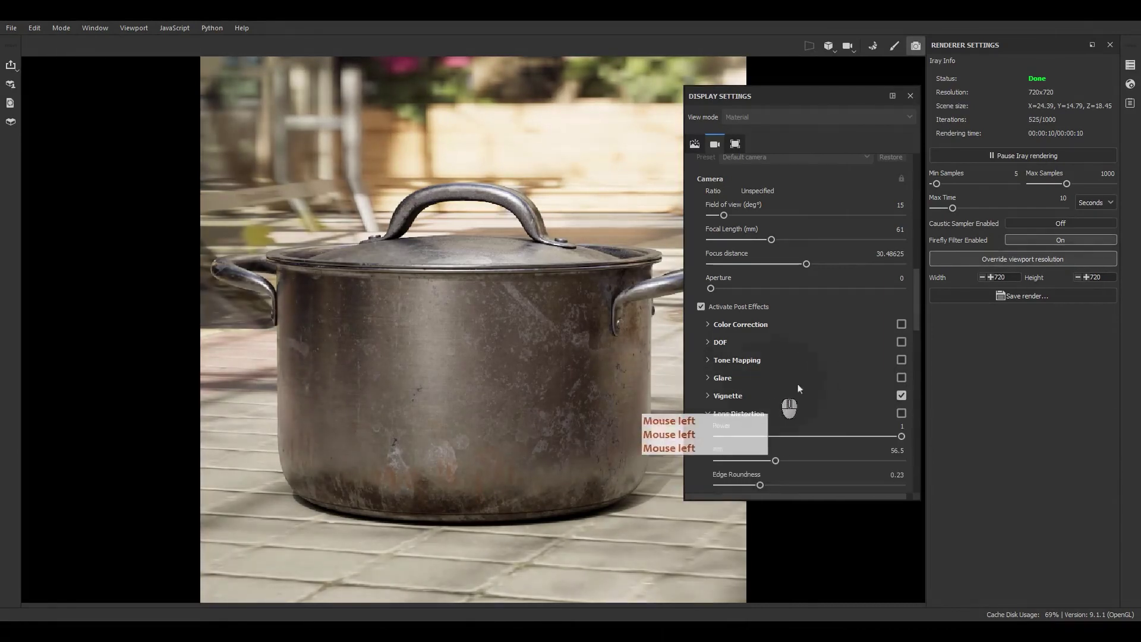
Step: Enable the glare effect with luminance 0.11, threshold 0.77 and remap factor 1.72
left_click(902, 378)
left_click(722, 378)
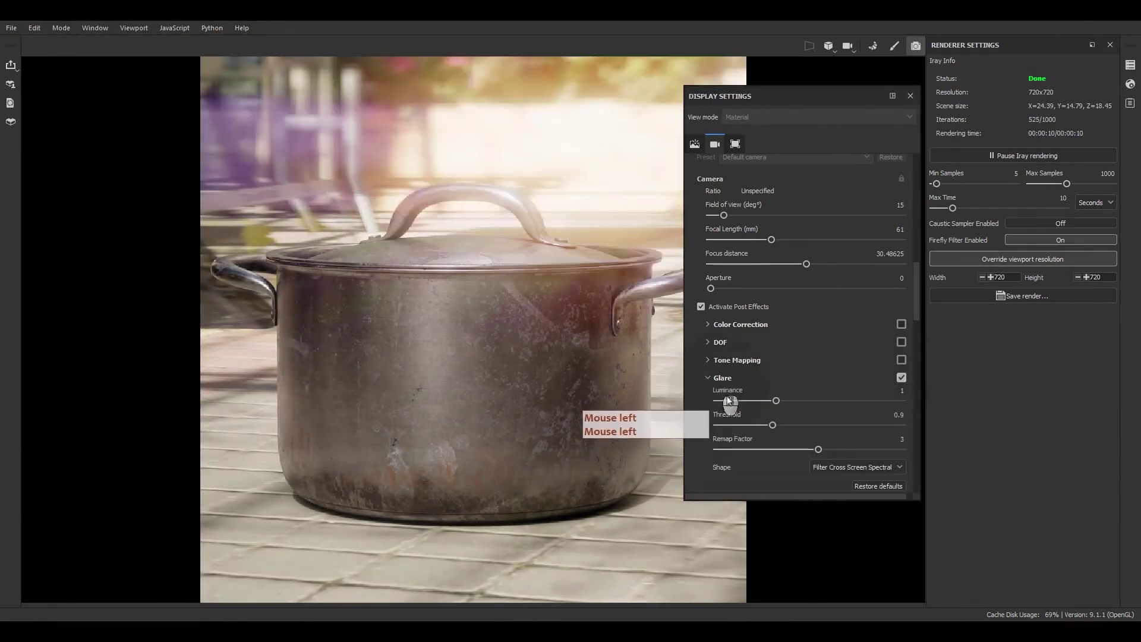
left_click(737, 400)
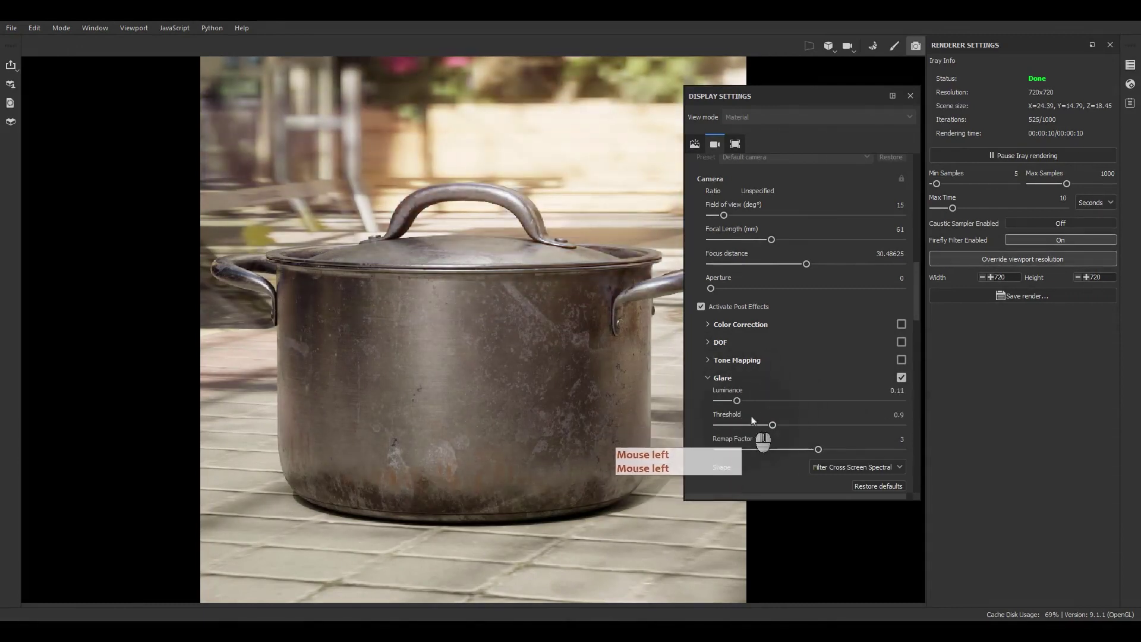
left_click_drag(772, 424, 797, 447)
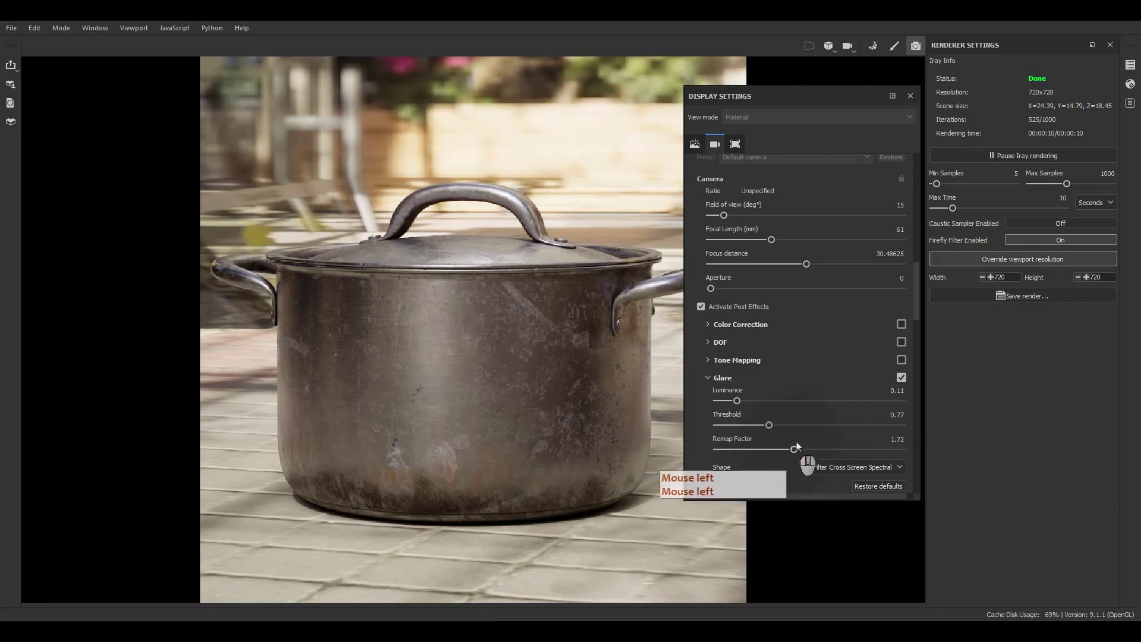
left_click_drag(773, 96, 870, 106)
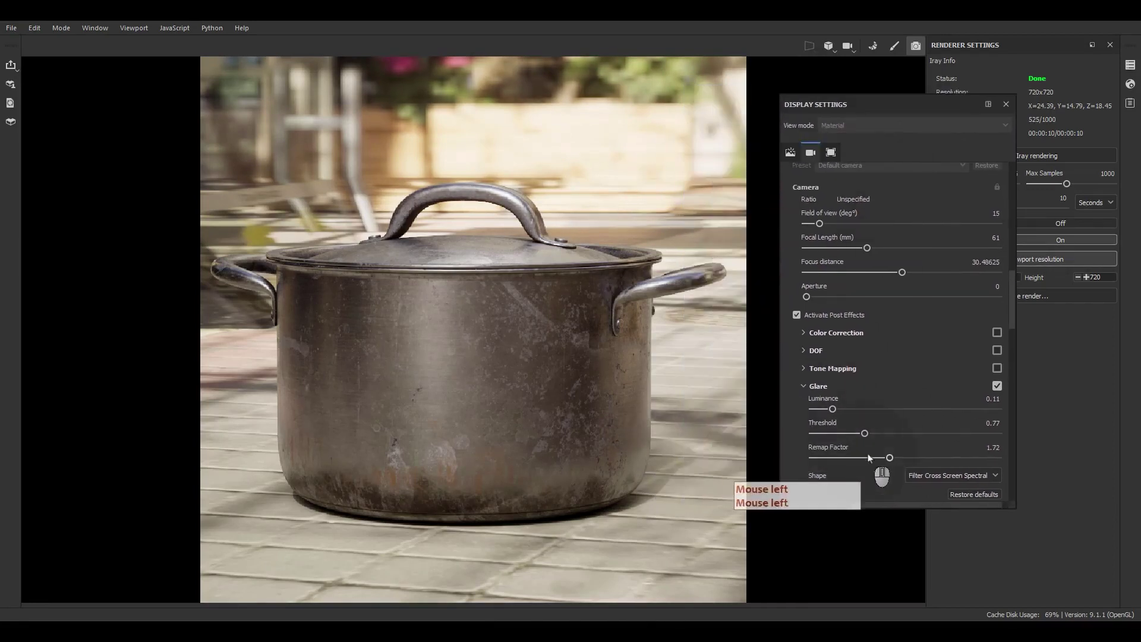
left_click(805, 386)
left_click(805, 385)
left_click(804, 385)
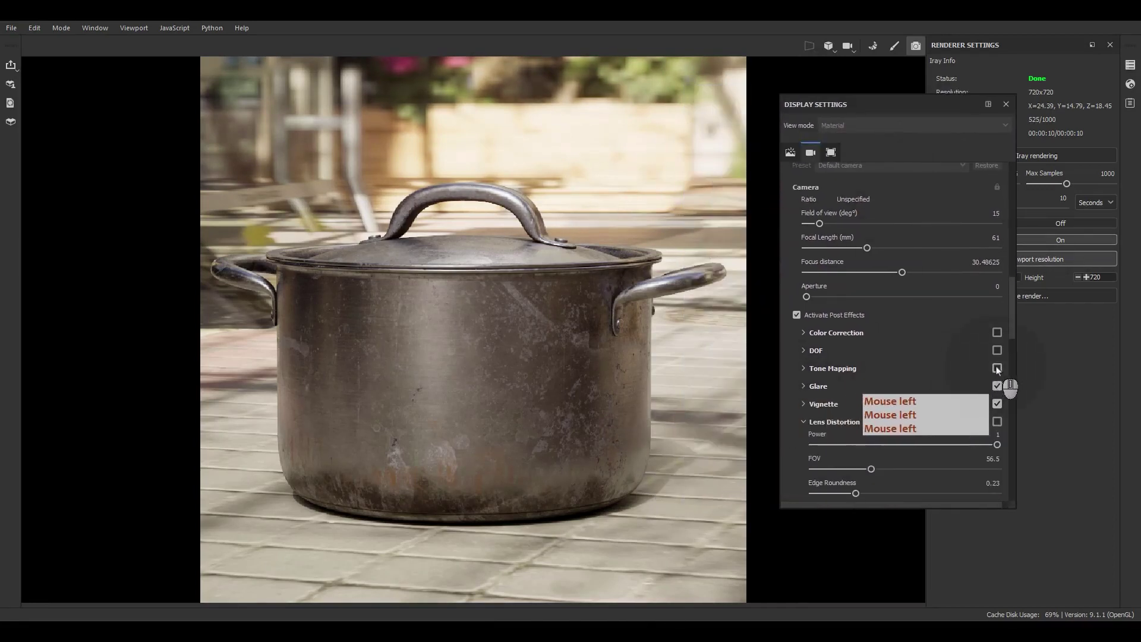
Step: Enable the tone mapping effect and raise its exposure to about 1.4 and gamma to about 1.09
left_click(998, 369)
left_click(856, 370)
scroll(900, 341, "down", 1)
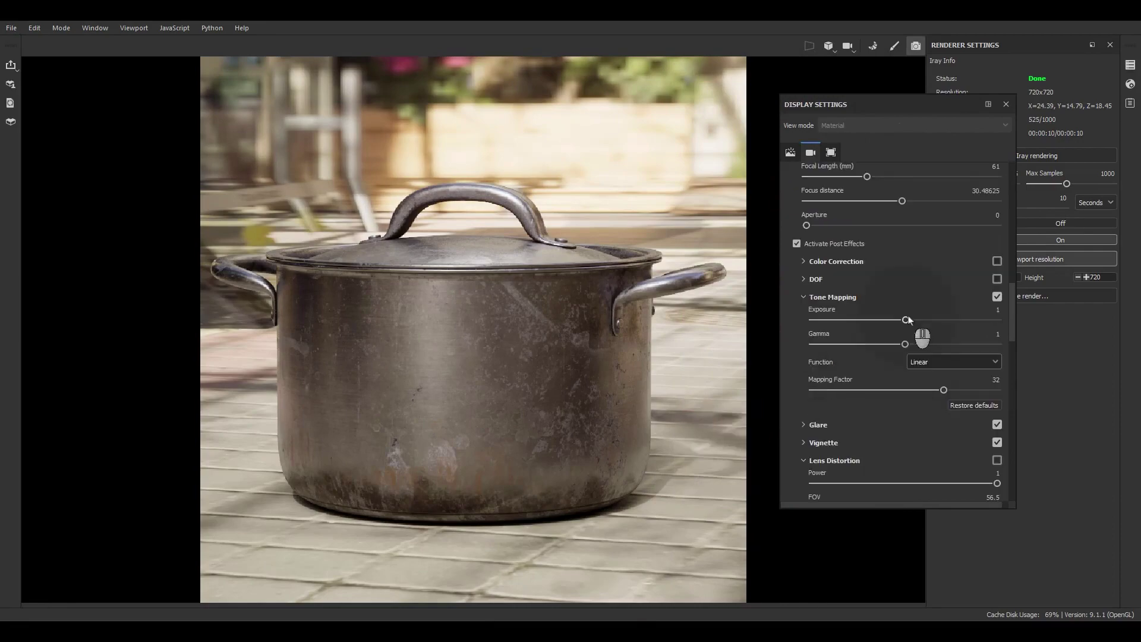
left_click_drag(906, 320, 916, 351)
Step: Set the tone mapping exposure and gamma both to 1 and check the tone mapping function settings
double_click(988, 311)
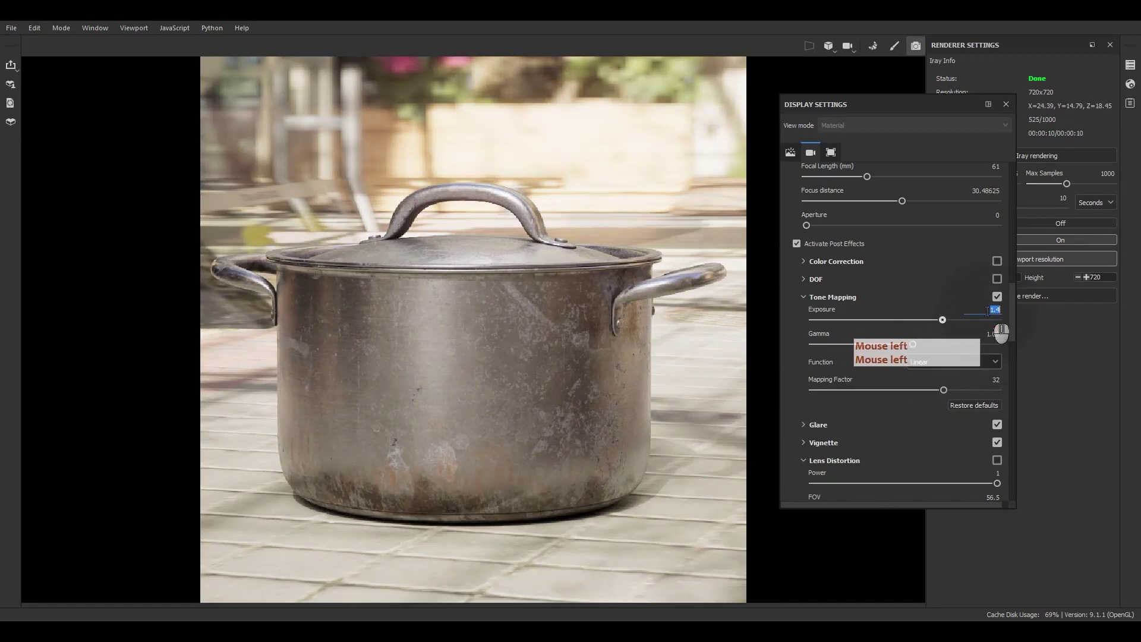
type("1")
key("Return")
double_click(984, 335)
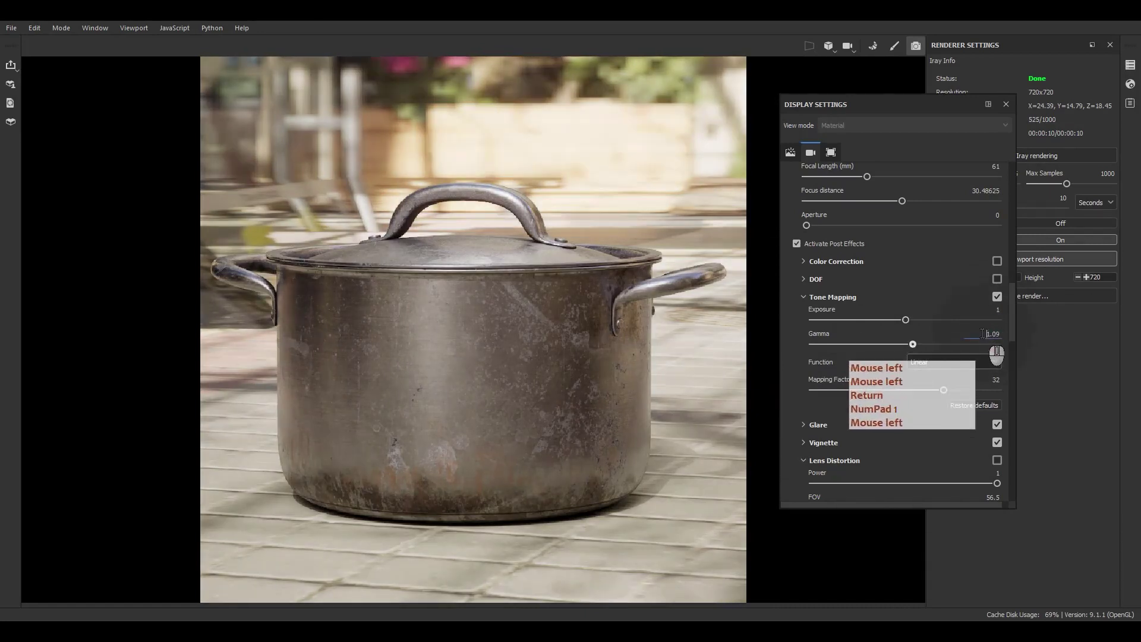
key("ctrl+a")
type("1")
key("Return")
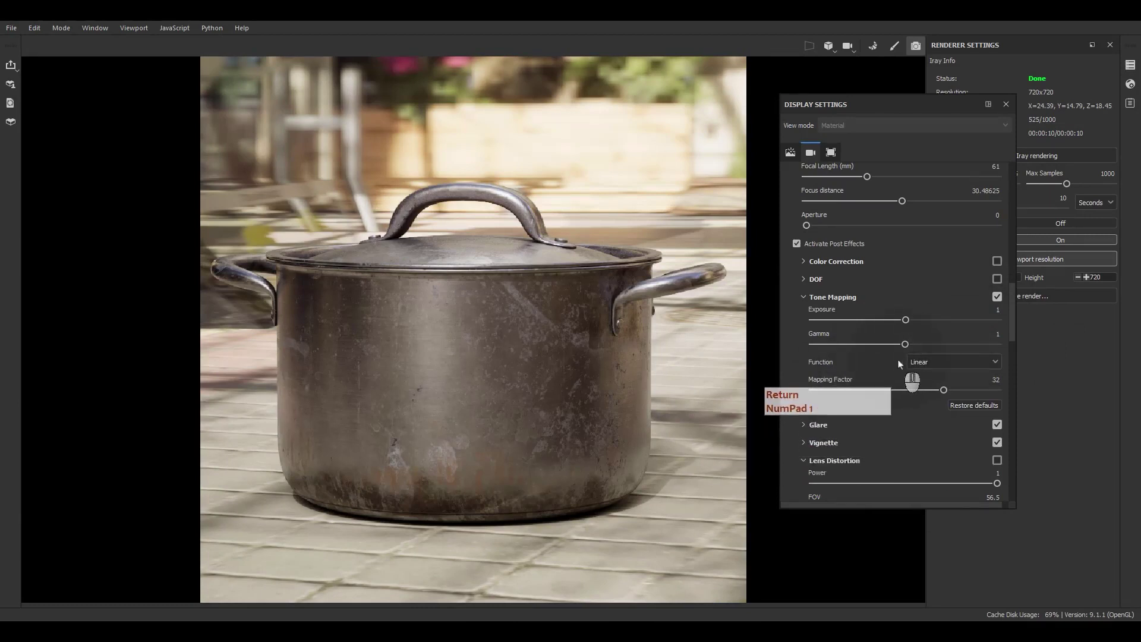
scroll(900, 364, "down", 10)
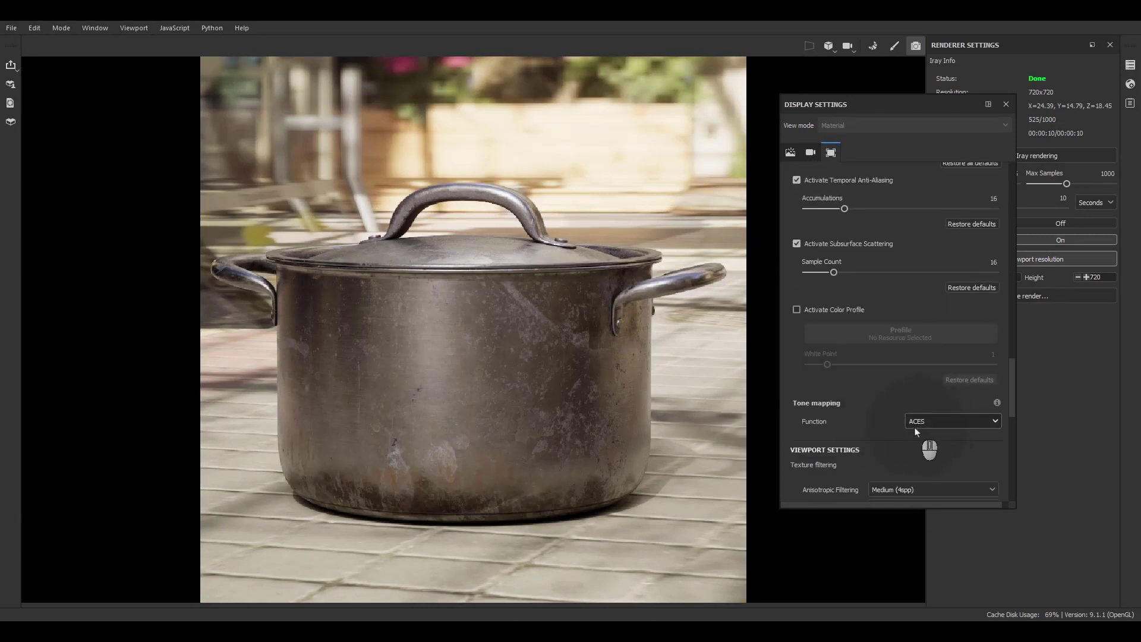
scroll(916, 432, "up", 6)
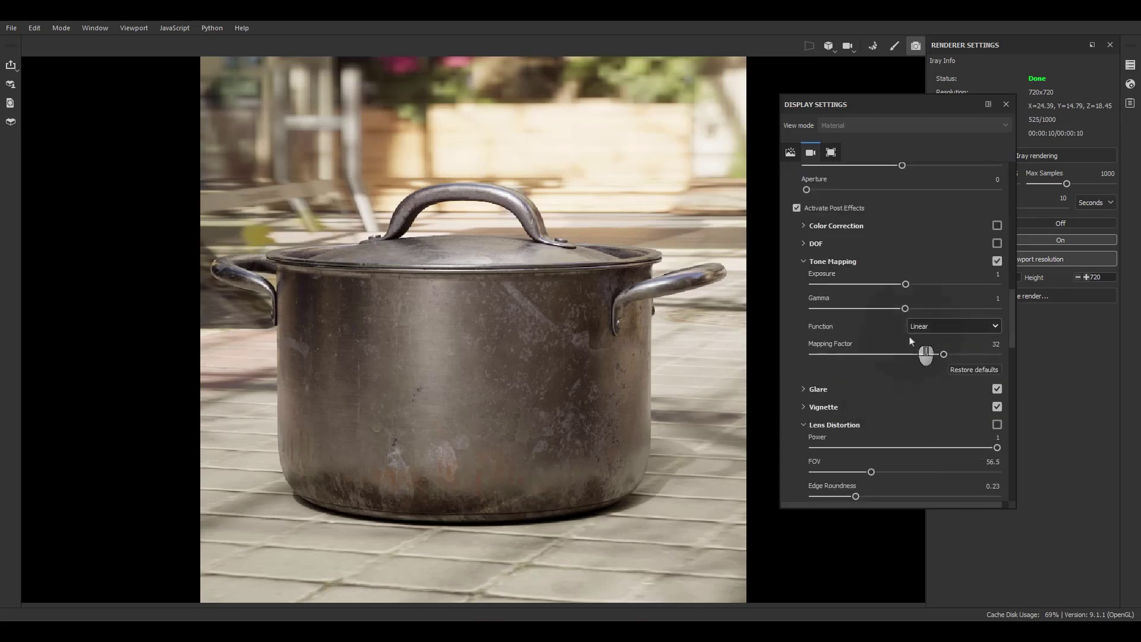
Step: Disable the tone mapping effect and collapse its settings
left_click(997, 261)
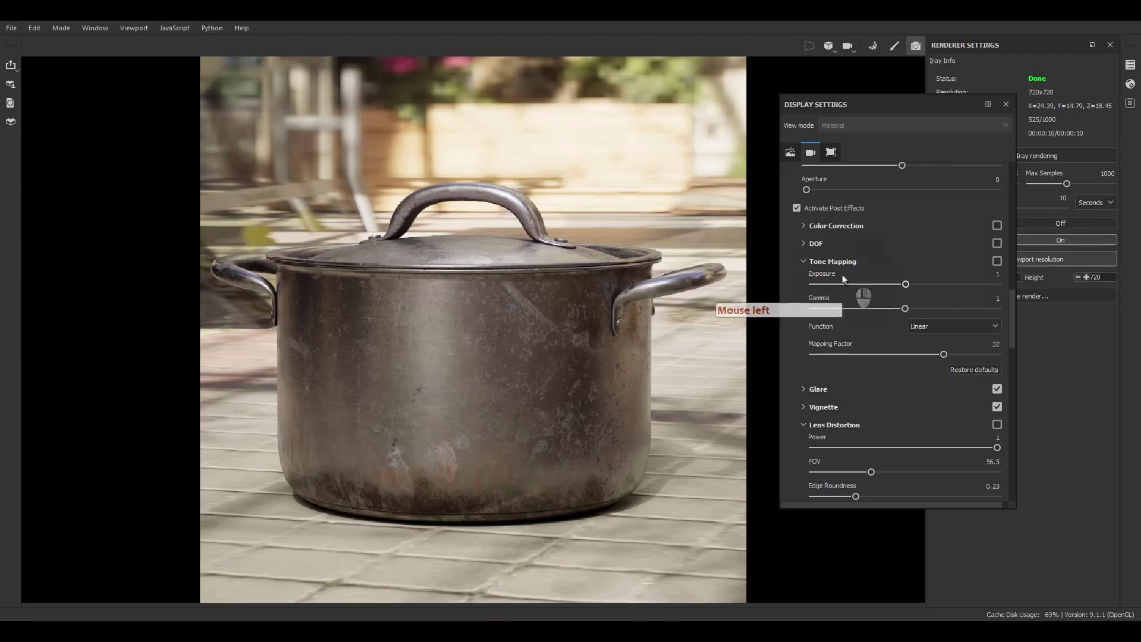
left_click(804, 262)
Step: Try the color correction effect with a white balance temperature of about 7605 K, and disable the effect again
left_click(805, 226)
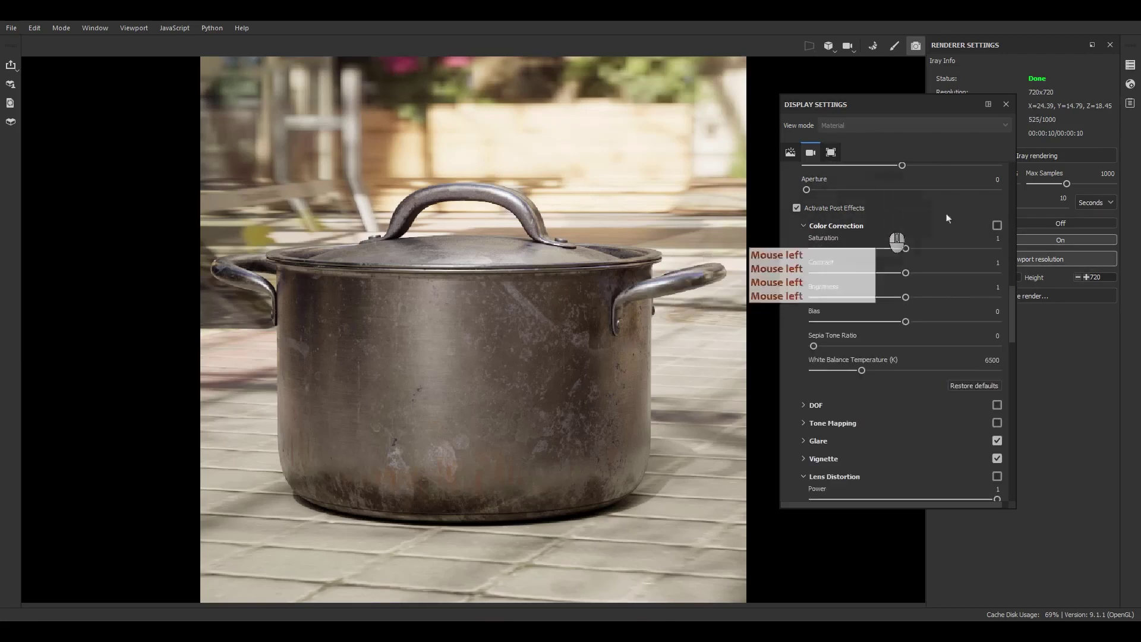
left_click(998, 226)
left_click_drag(906, 249, 908, 303)
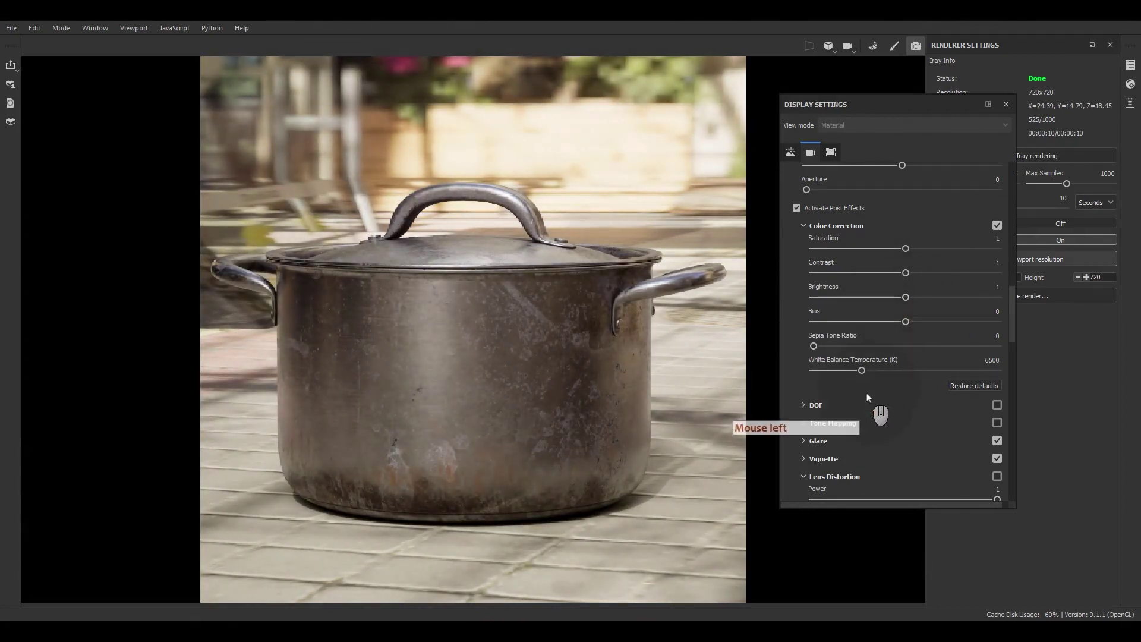
mouse_move(861, 370)
left_mouse_down()
mouse_move(902, 372)
mouse_move(859, 371)
mouse_move(869, 371)
left_mouse_up()
left_click(998, 225)
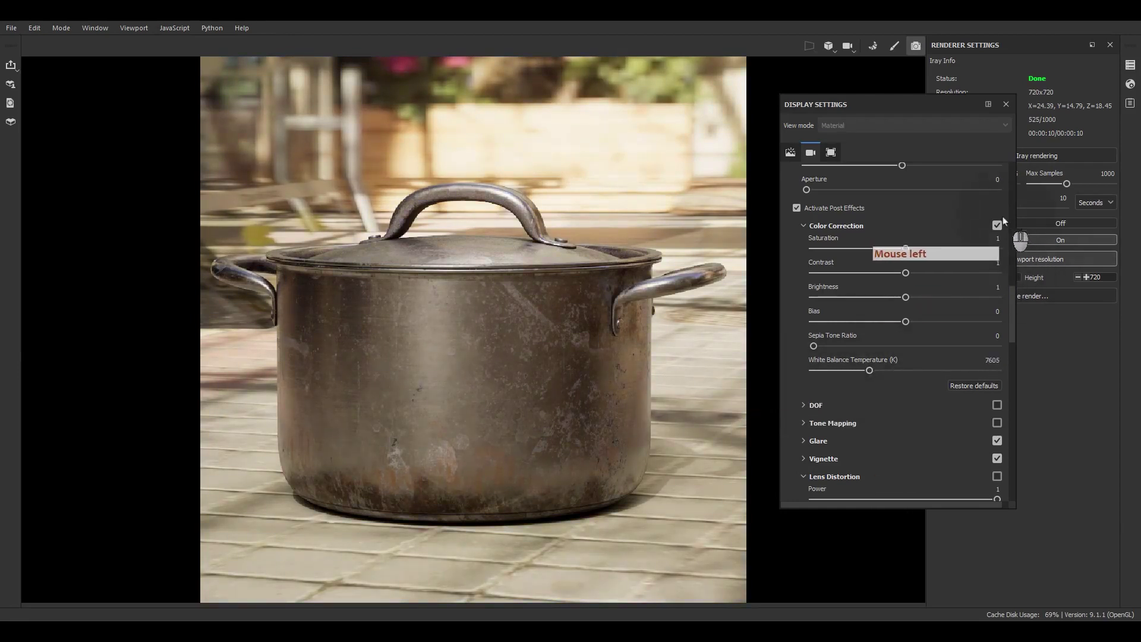
left_click(806, 226)
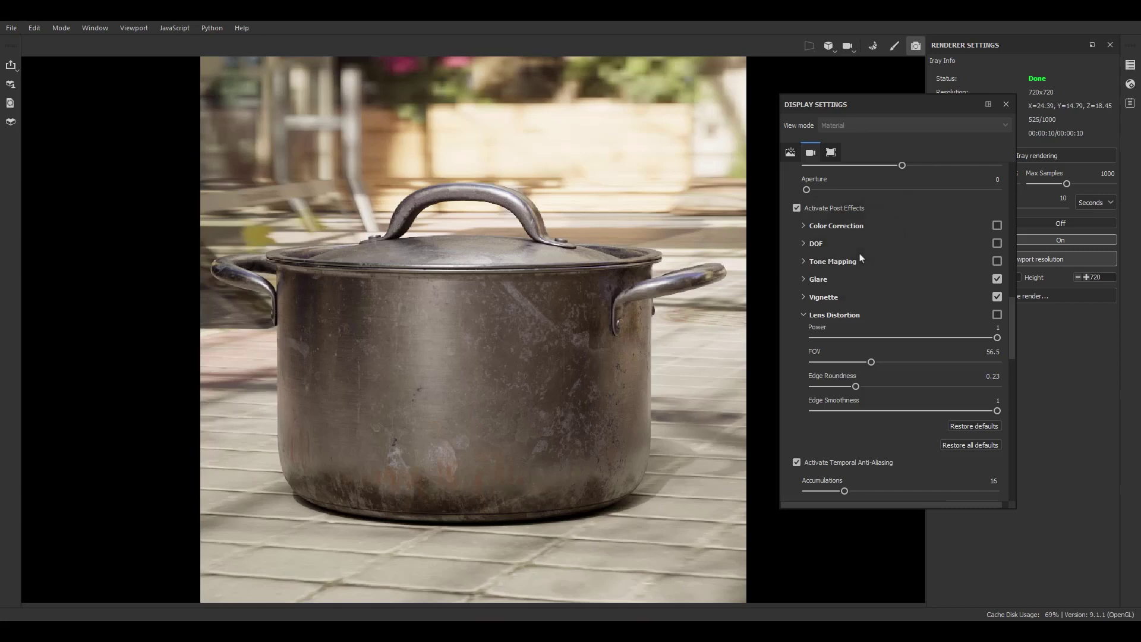
Step: Enable the DOF effect and set the camera's focus distance to about 91.46 and aperture to about 1.22
left_click(818, 248)
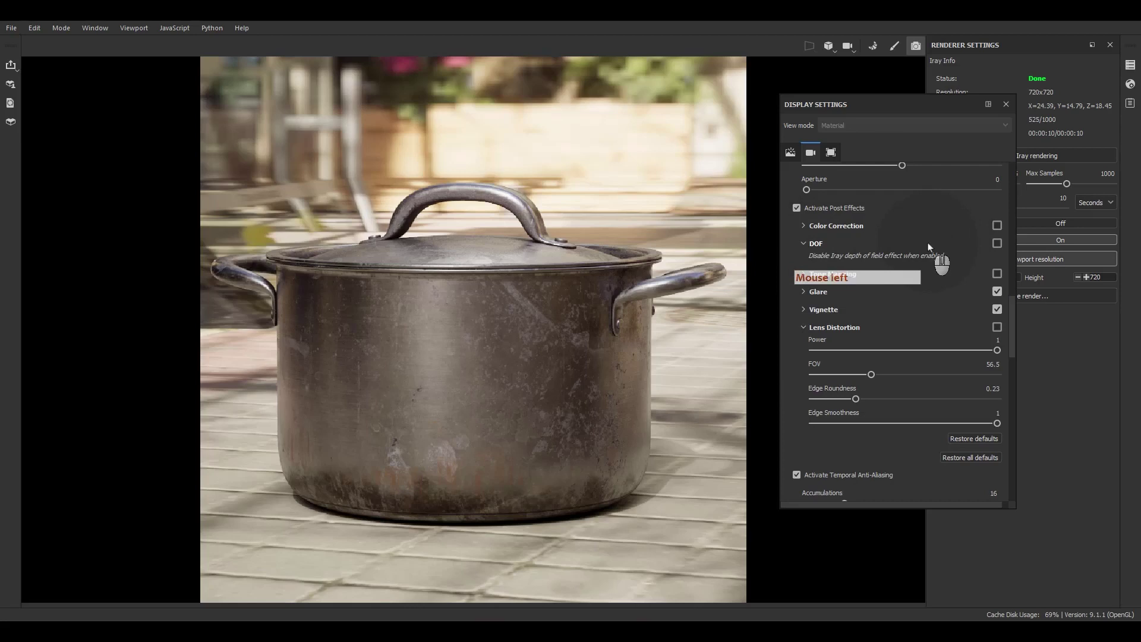
left_click(998, 244)
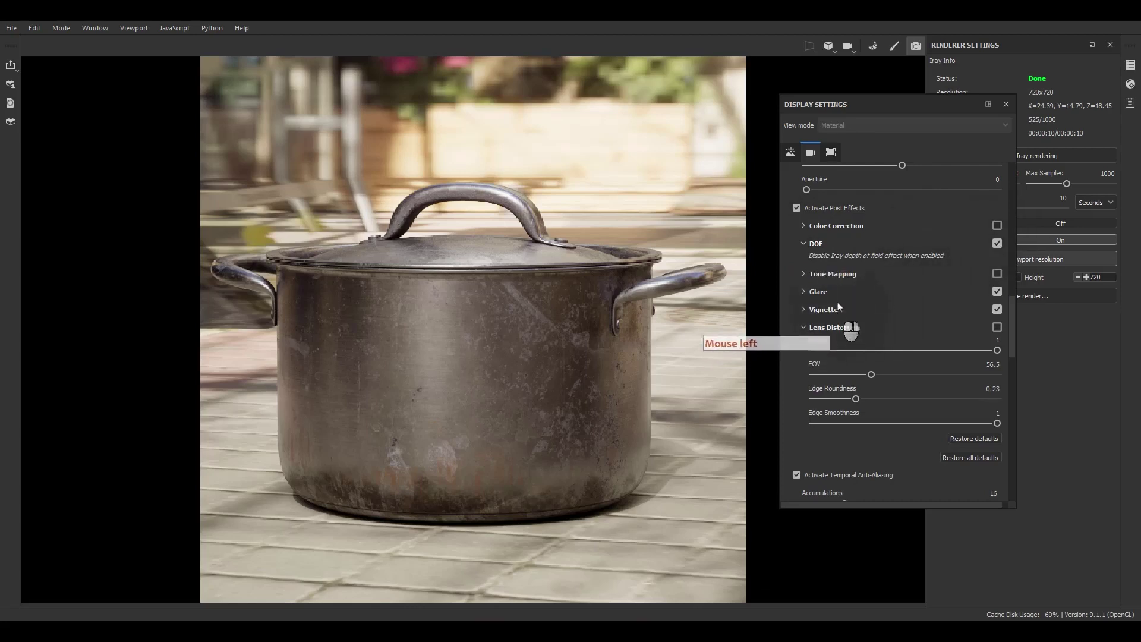
left_click(805, 244)
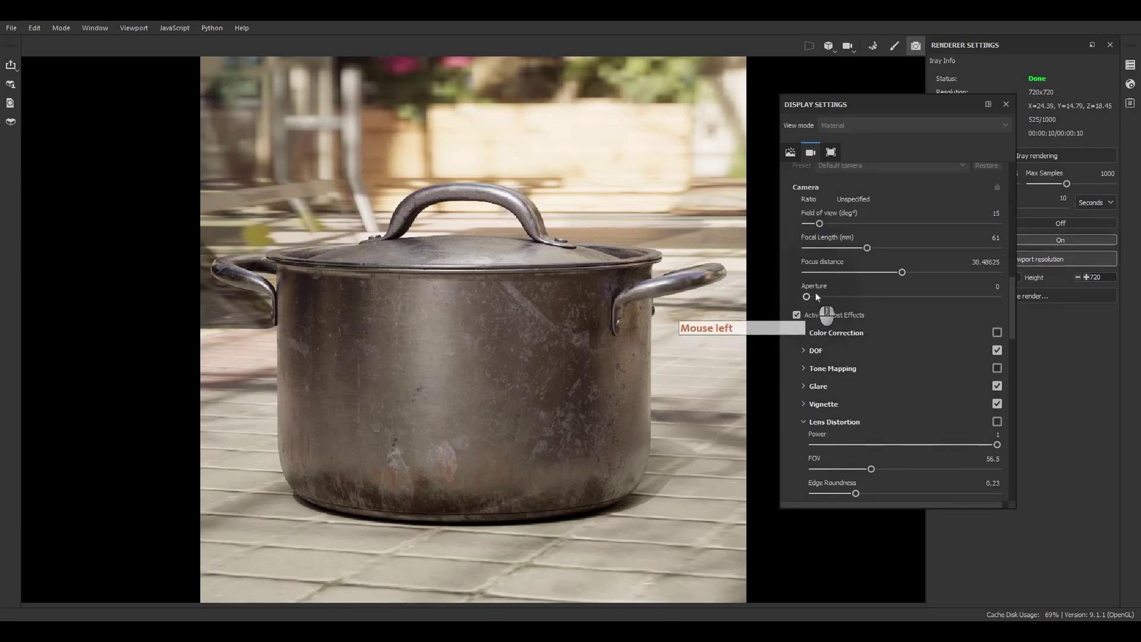
mouse_move(903, 272)
left_mouse_down()
mouse_move(878, 273)
mouse_move(922, 272)
left_mouse_up()
left_click_drag(807, 297, 954, 273)
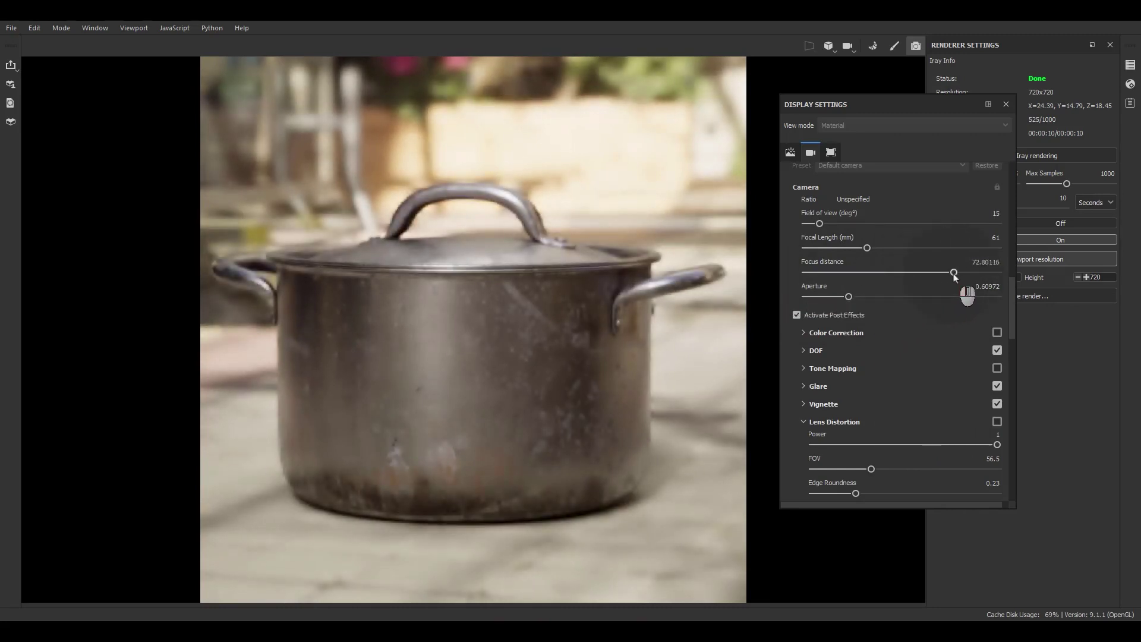
mouse_move(849, 296)
left_mouse_down()
mouse_move(946, 298)
mouse_move(887, 272)
mouse_move(977, 273)
mouse_move(867, 297)
left_mouse_up()
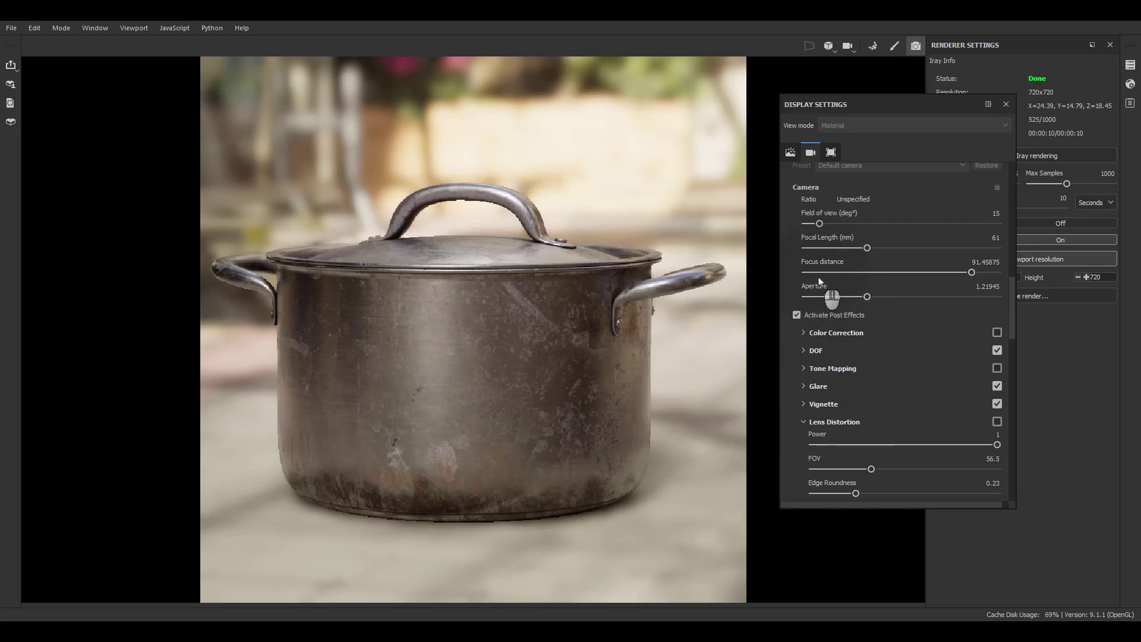
Step: Look over the remaining viewport and environment settings, and close the display settings
scroll(821, 282, "down", 2)
scroll(823, 281, "down", 15)
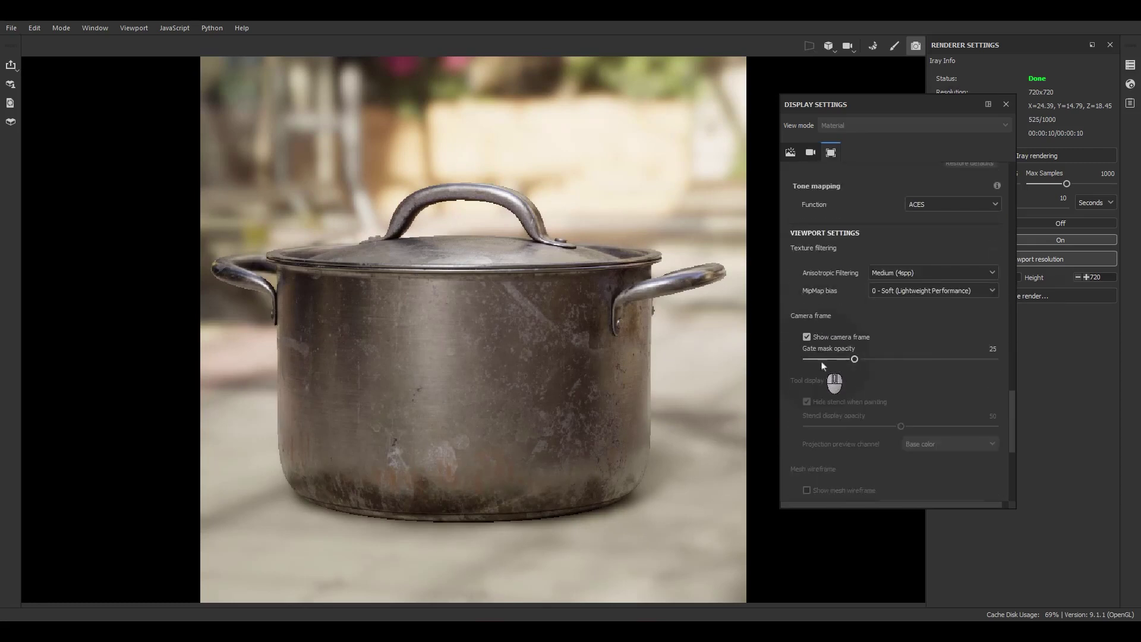
scroll(823, 366, "up", 12)
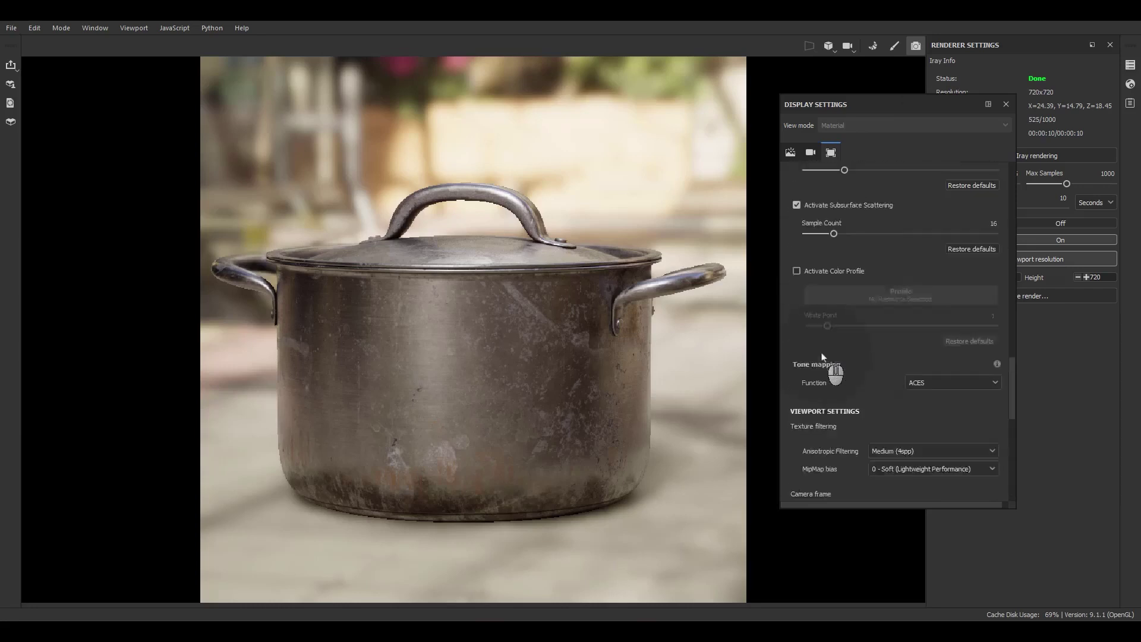
scroll(822, 354, "up", 10)
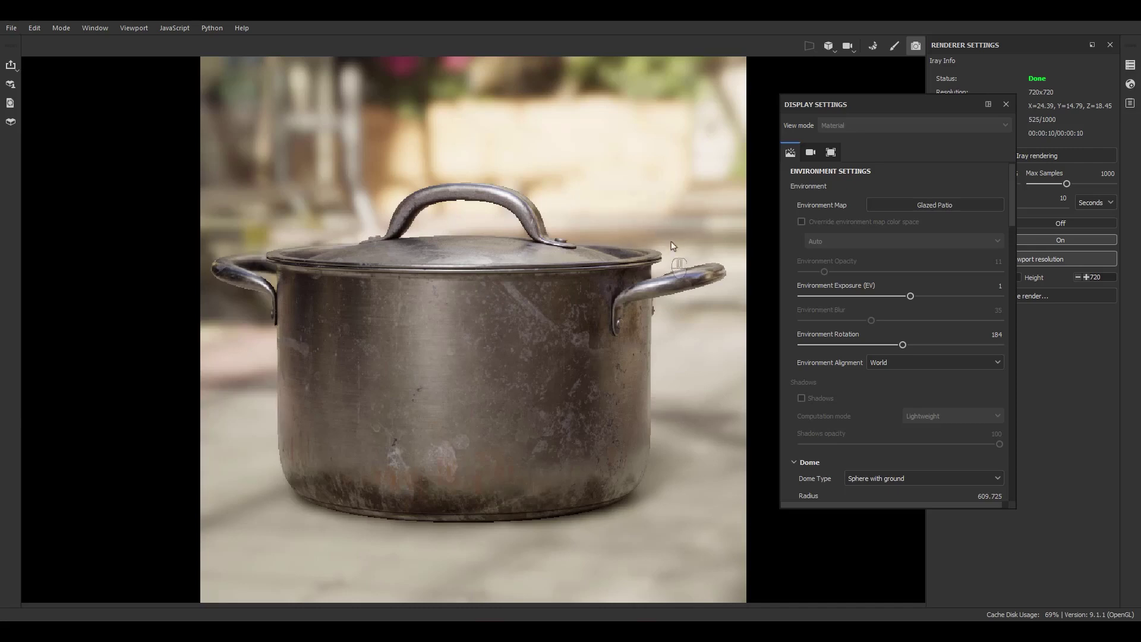
left_click(1006, 105)
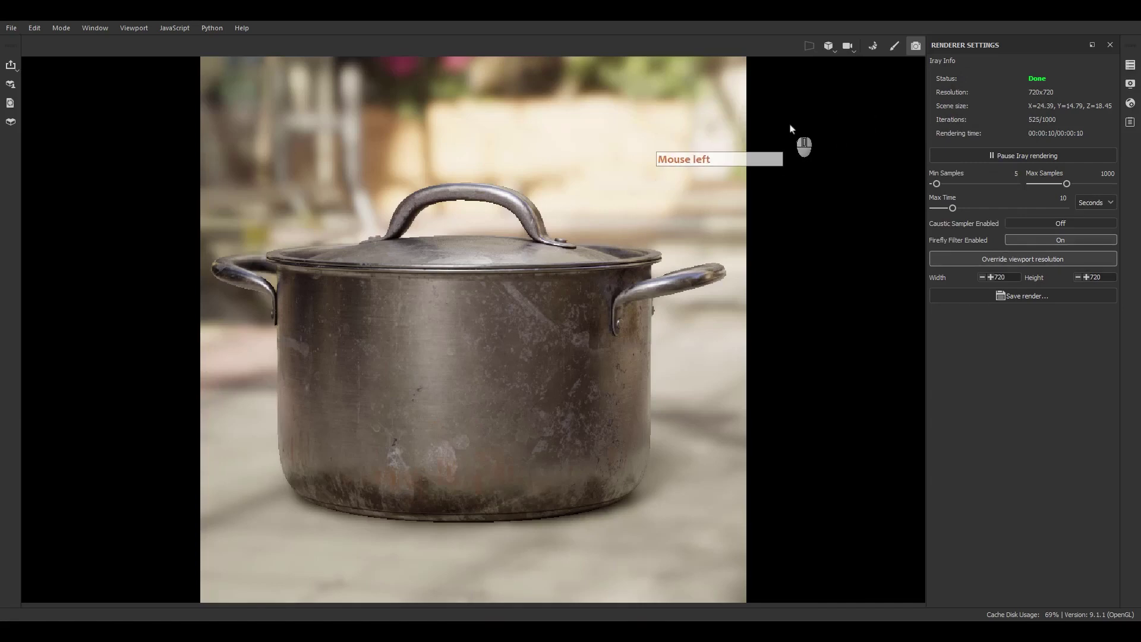